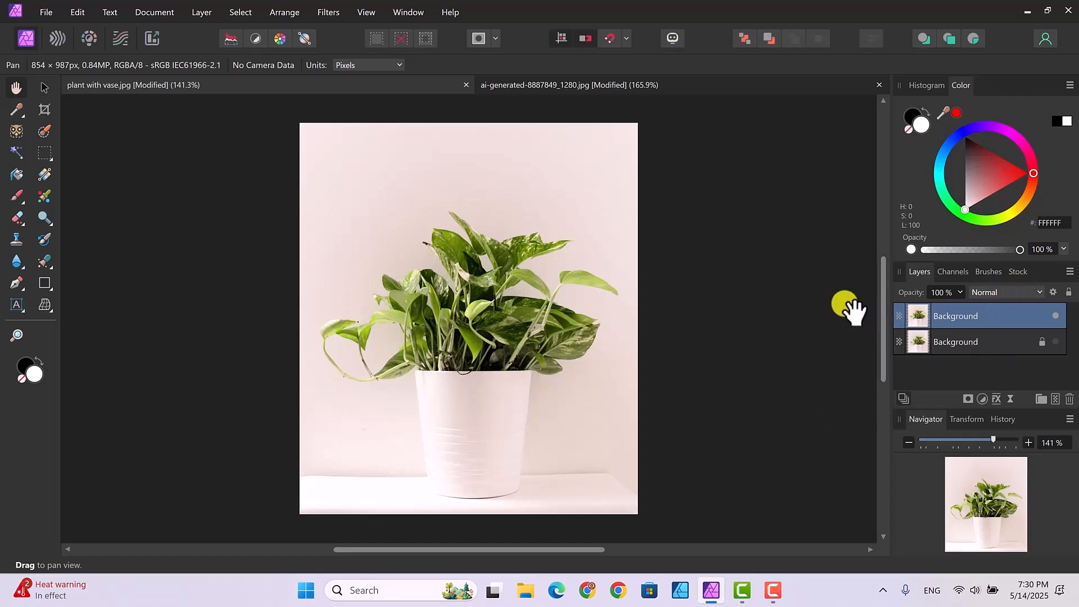
- Place the vintage-1283396_1280 image over the plant photo and lower its layer opacity to 35%
click(44, 12)
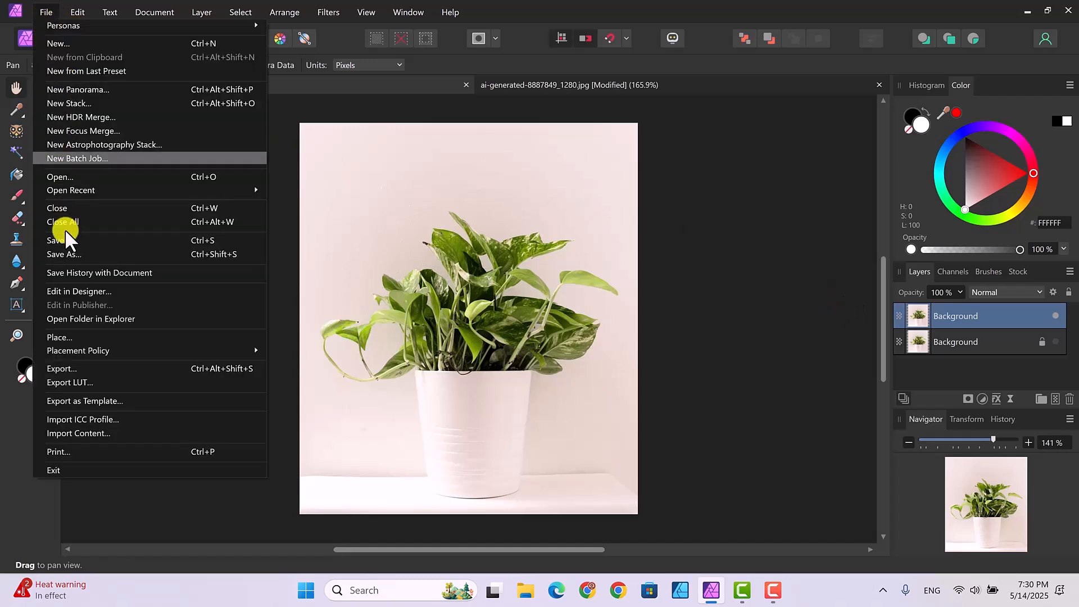
click(63, 334)
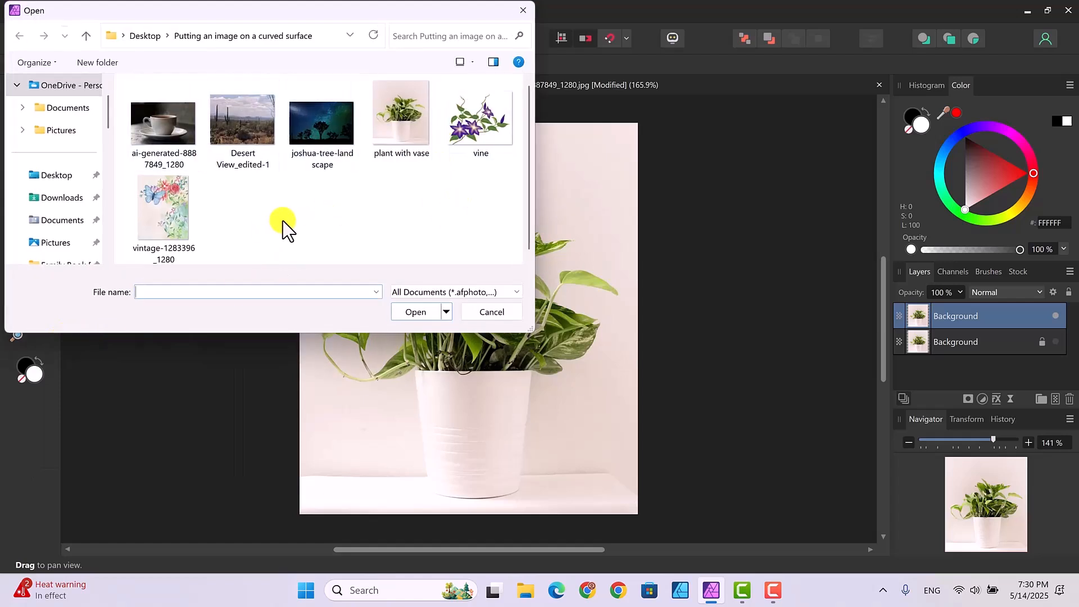
click(160, 207)
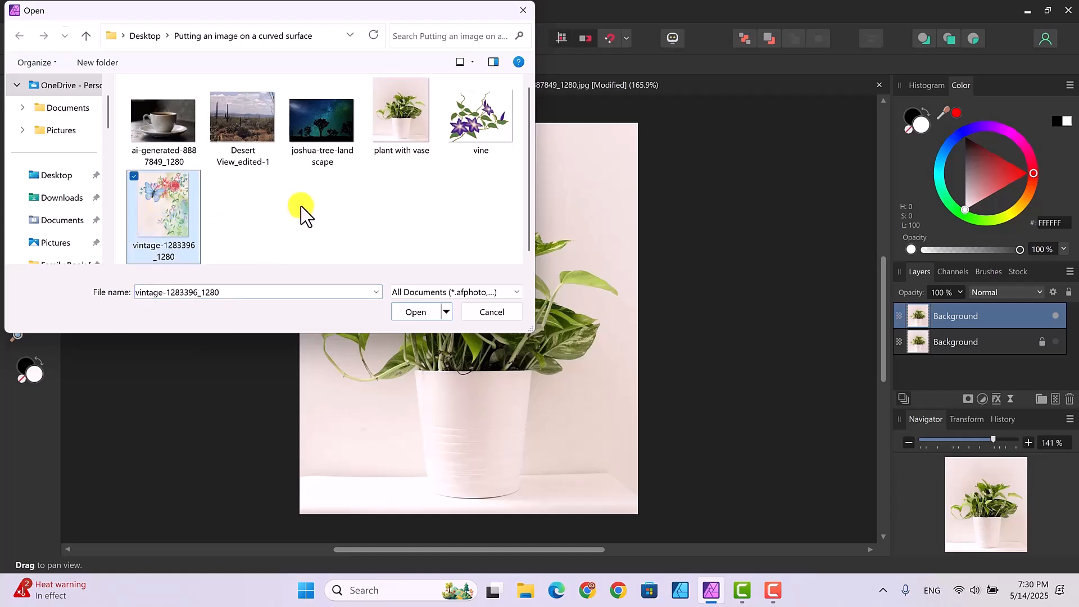
click(417, 313)
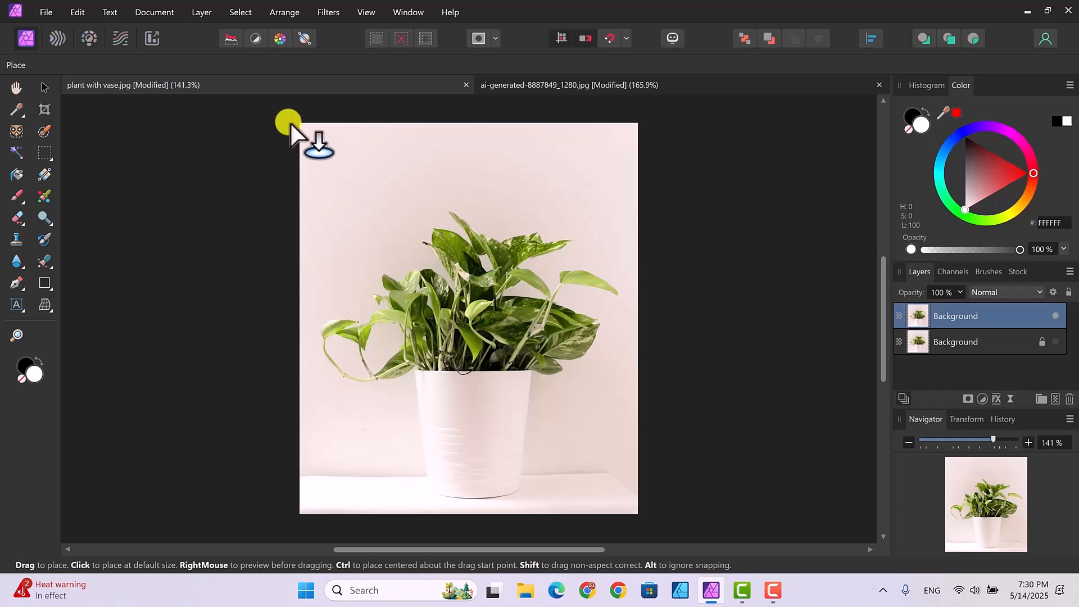
drag(286, 116, 691, 501)
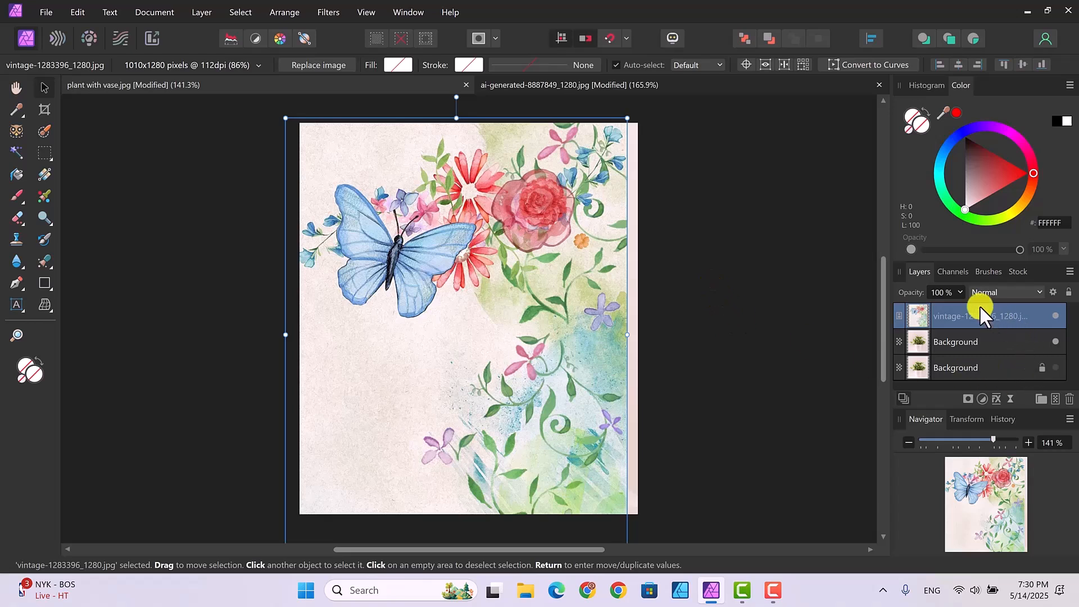
click(959, 293)
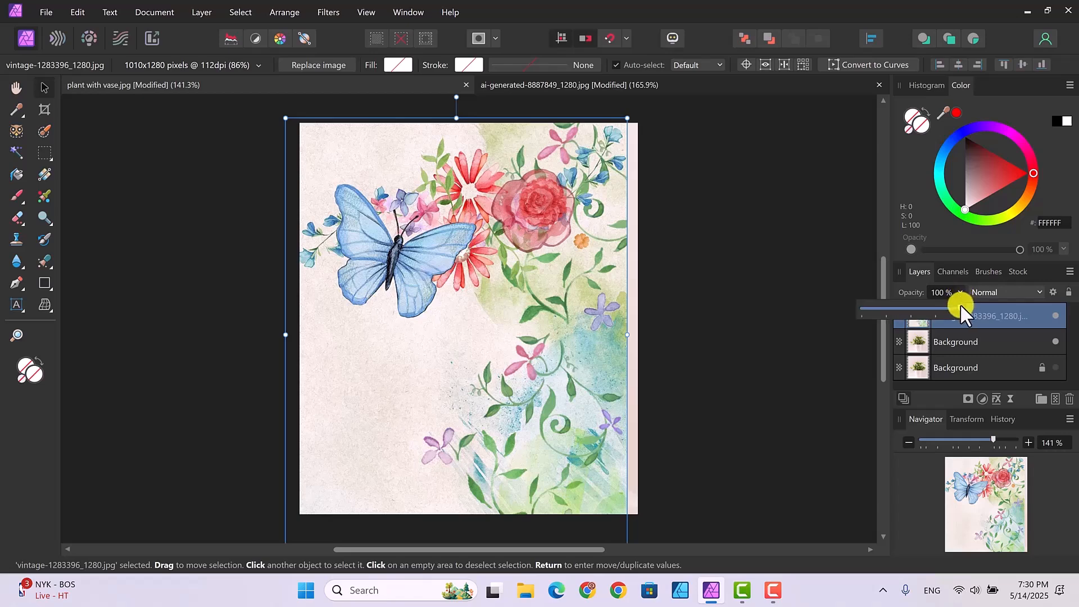
drag(946, 309, 897, 308)
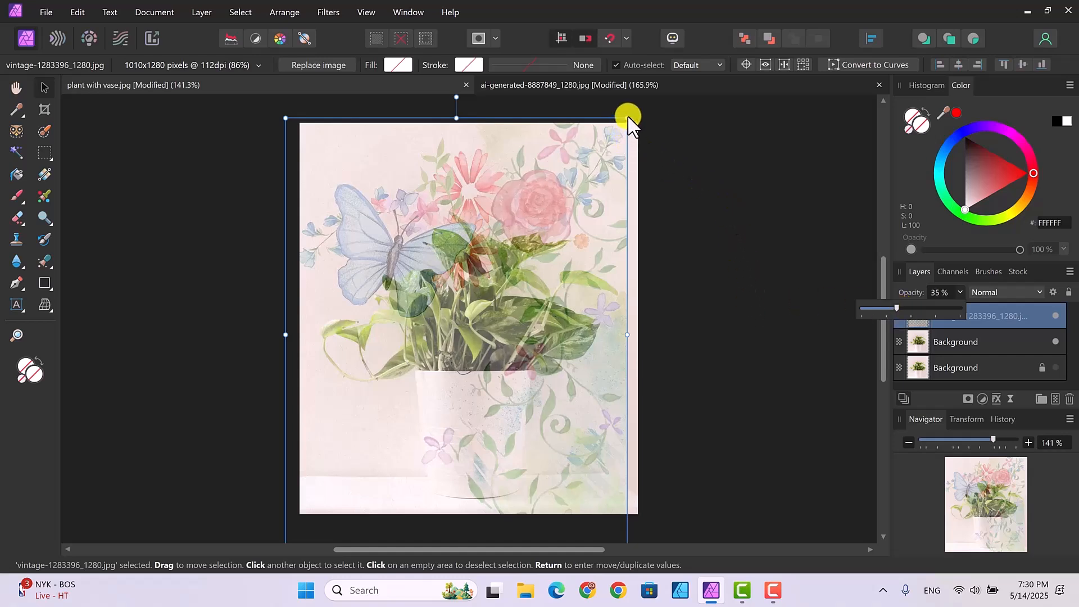
- Scale down the placed floral image to about 31% and position it over the white pot, aligned with the rim
drag(624, 120, 482, 288)
drag(439, 383, 527, 385)
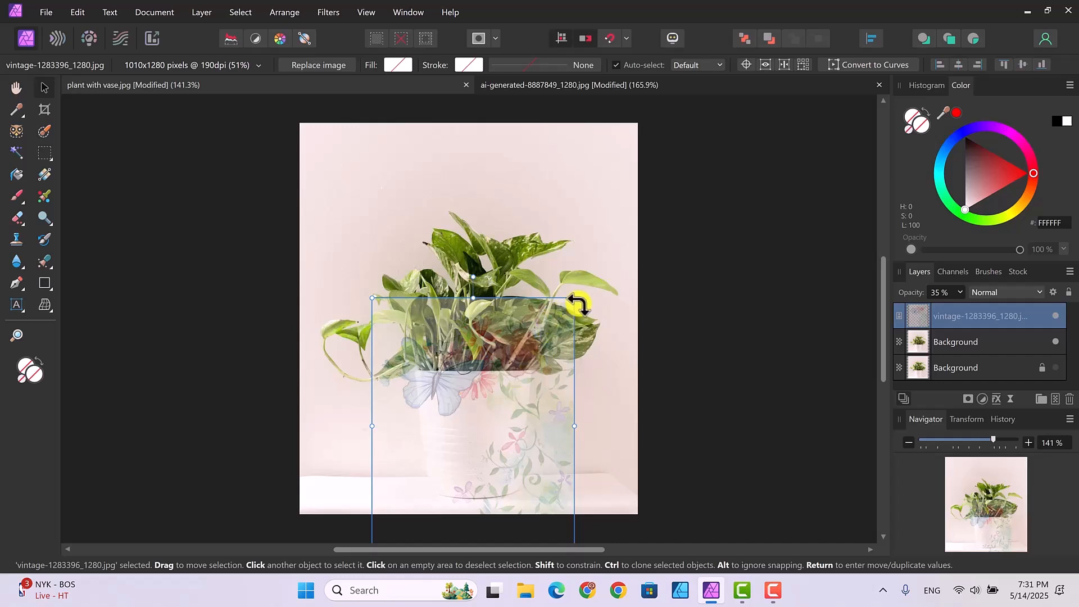
drag(574, 298, 514, 393)
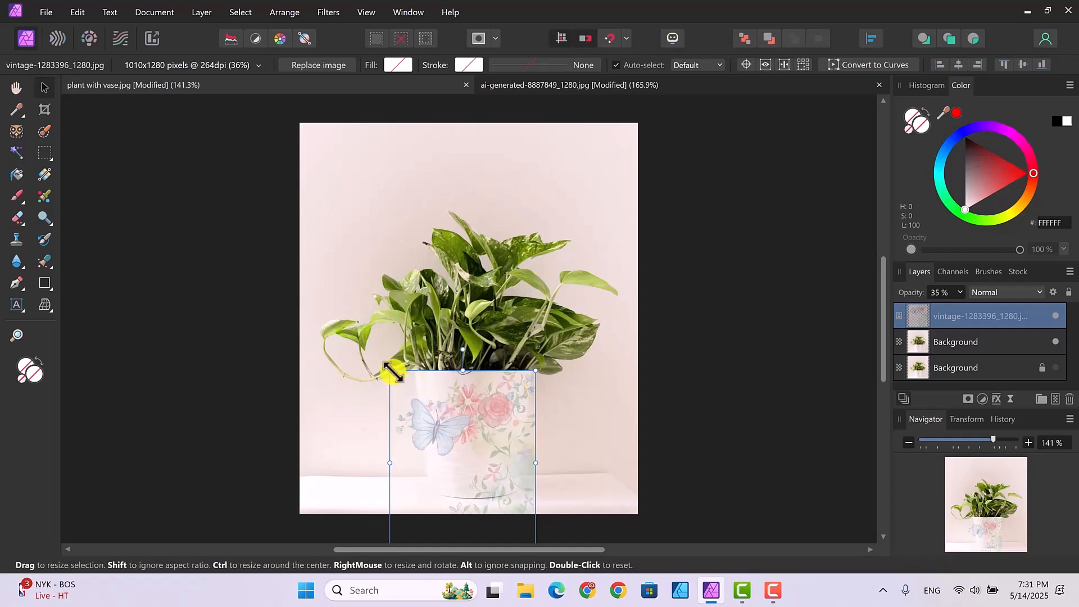
drag(399, 371, 475, 385)
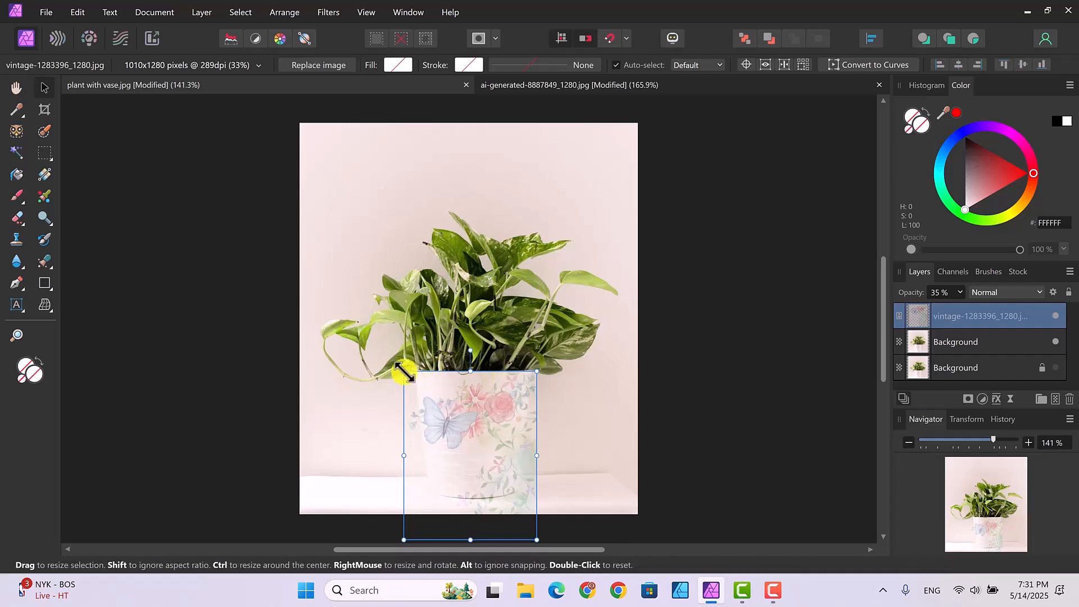
drag(406, 372, 470, 384)
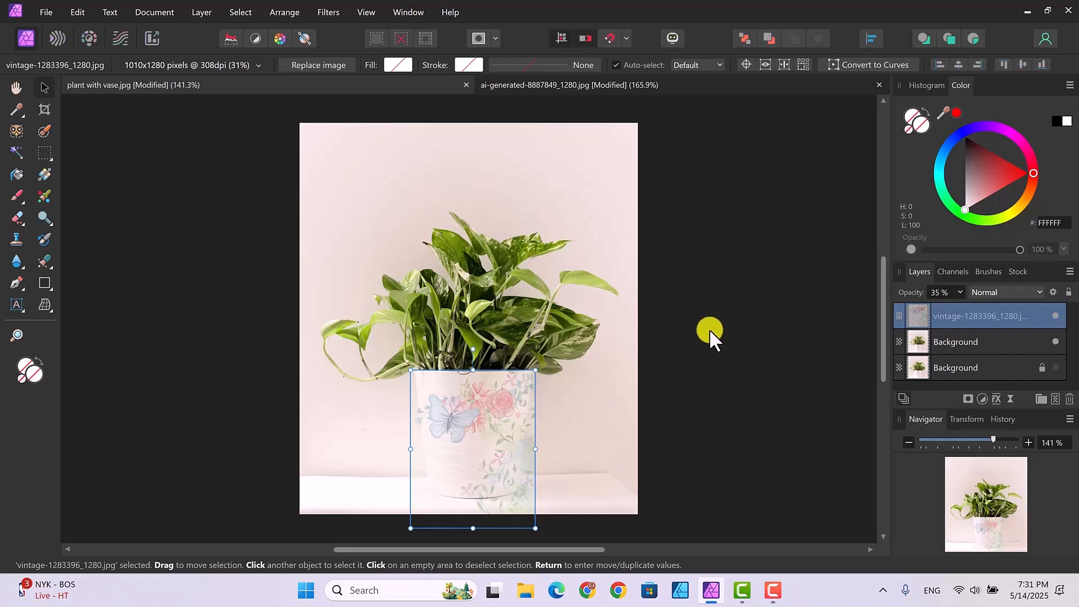
- Rasterize and trim the floral layer, and mesh-warp its two lower corners in to the pot's base
right_click(899, 314)
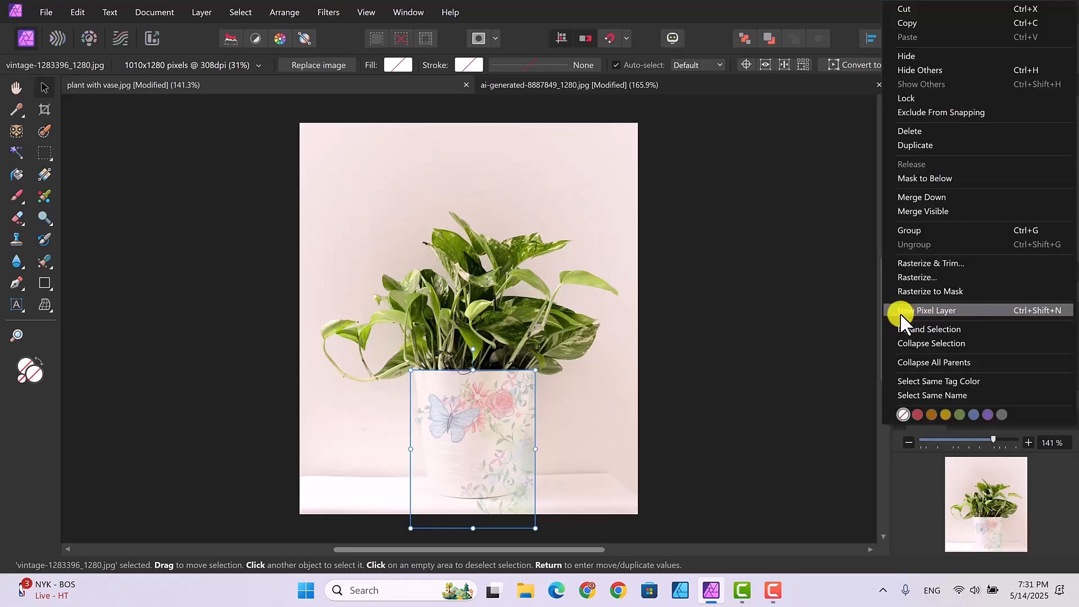
click(907, 264)
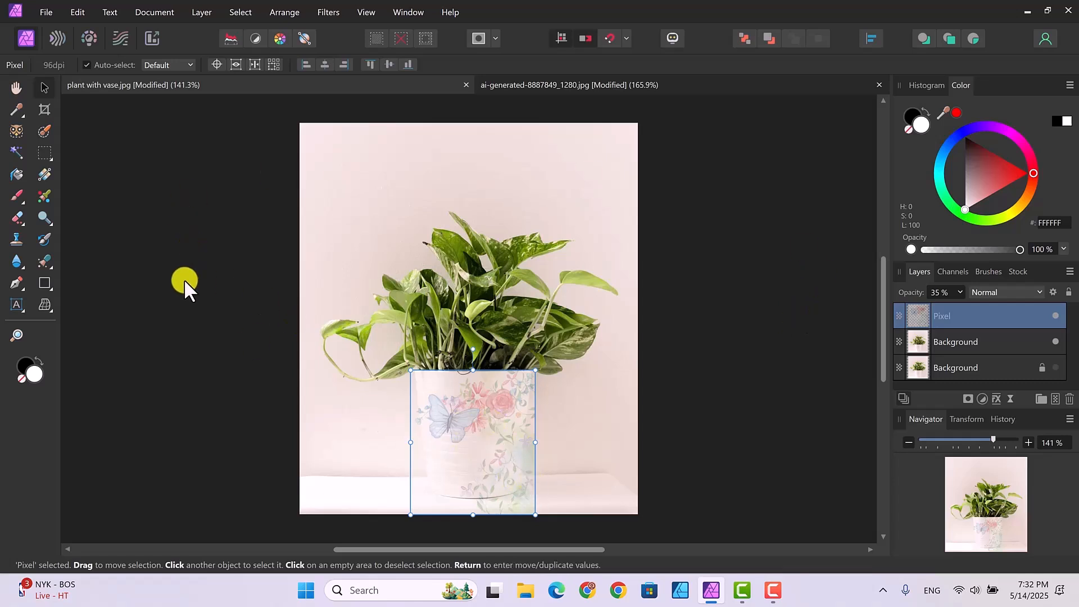
click(44, 304)
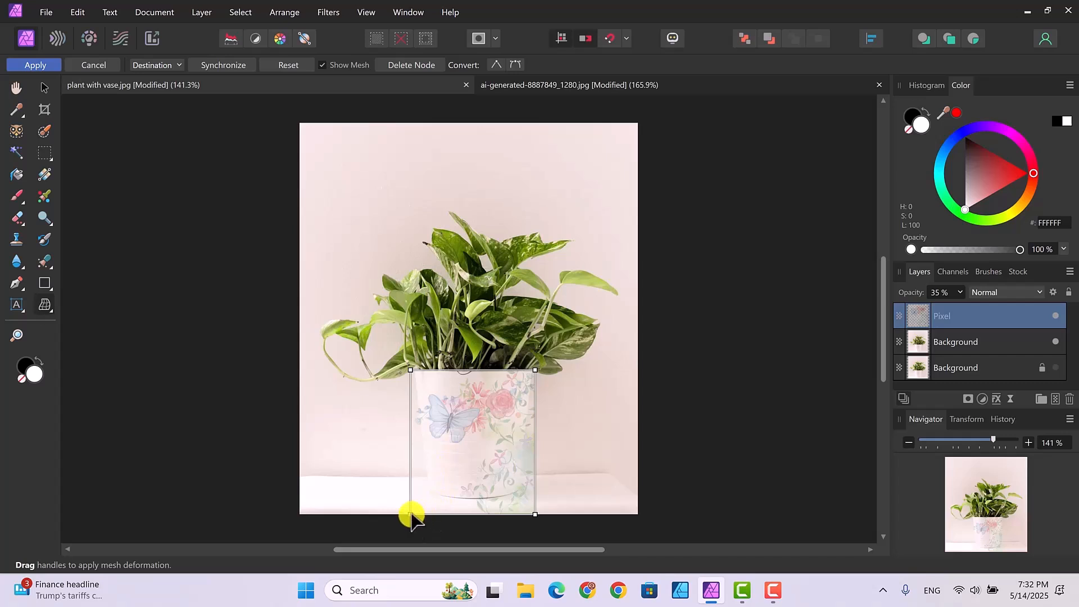
drag(411, 513, 432, 494)
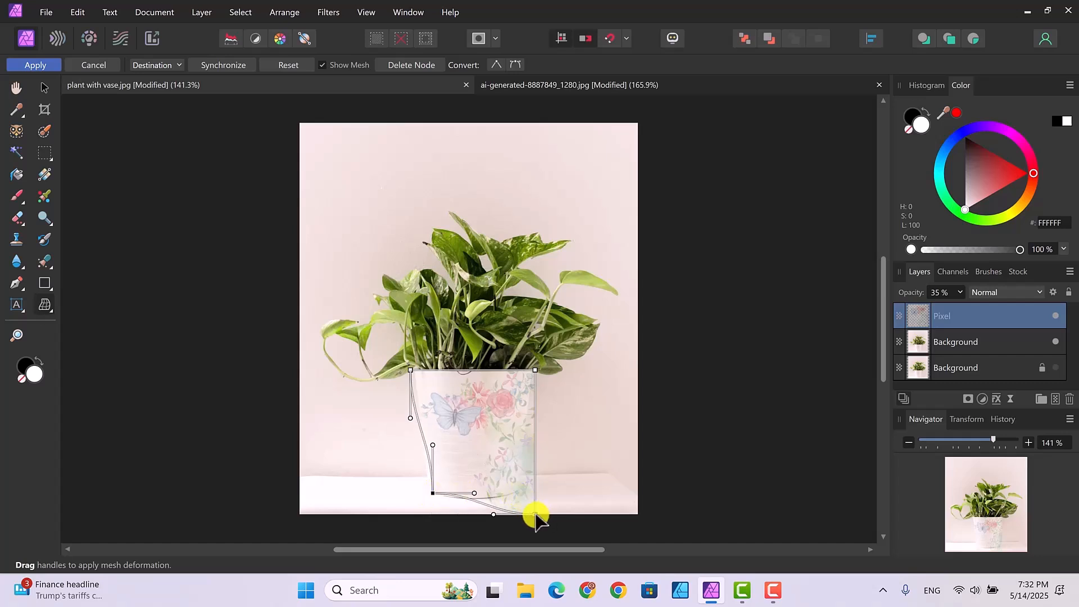
drag(535, 515, 511, 496)
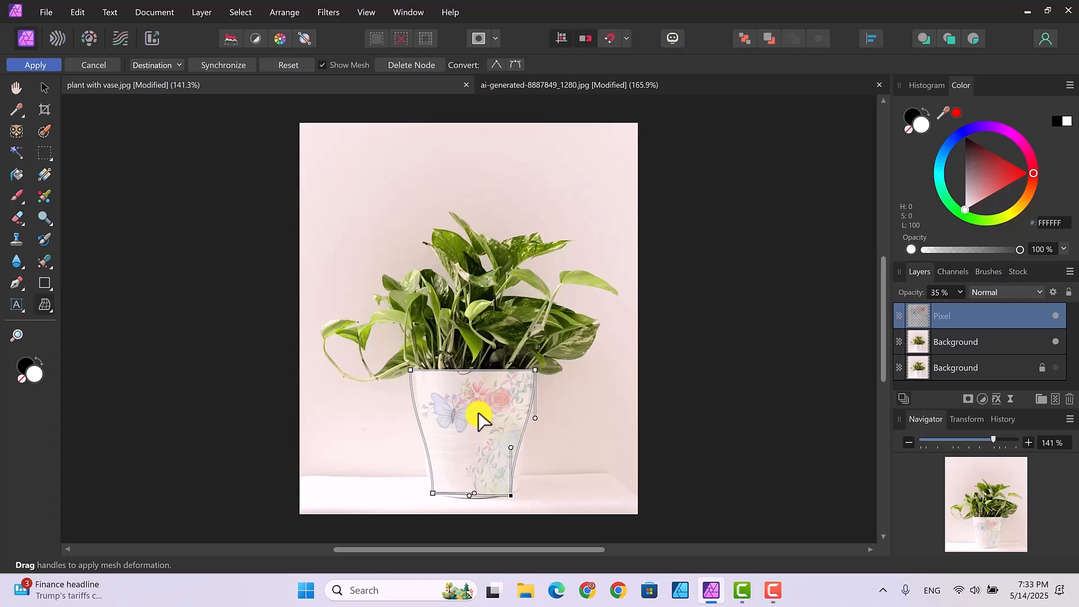
- Adjust the mesh's upper-left corner at the pot's rim and bend its left edge to follow the pot's side
click(410, 370)
drag(411, 371, 412, 373)
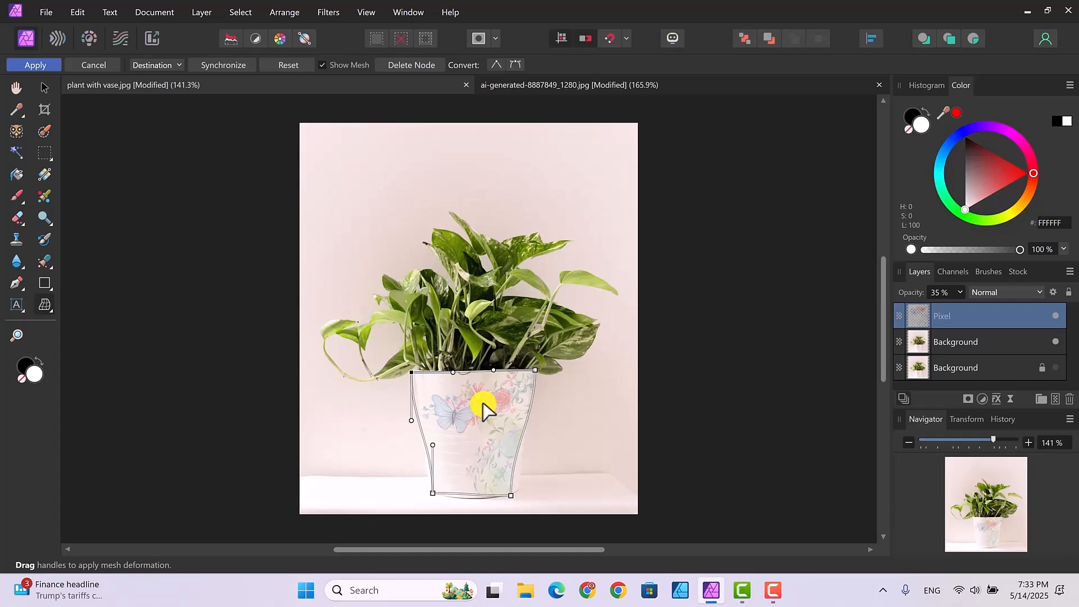
double_click(432, 445)
mouse_move(433, 445)
mouse_down()
mouse_move(423, 446)
mouse_move(450, 447)
mouse_move(428, 450)
mouse_up()
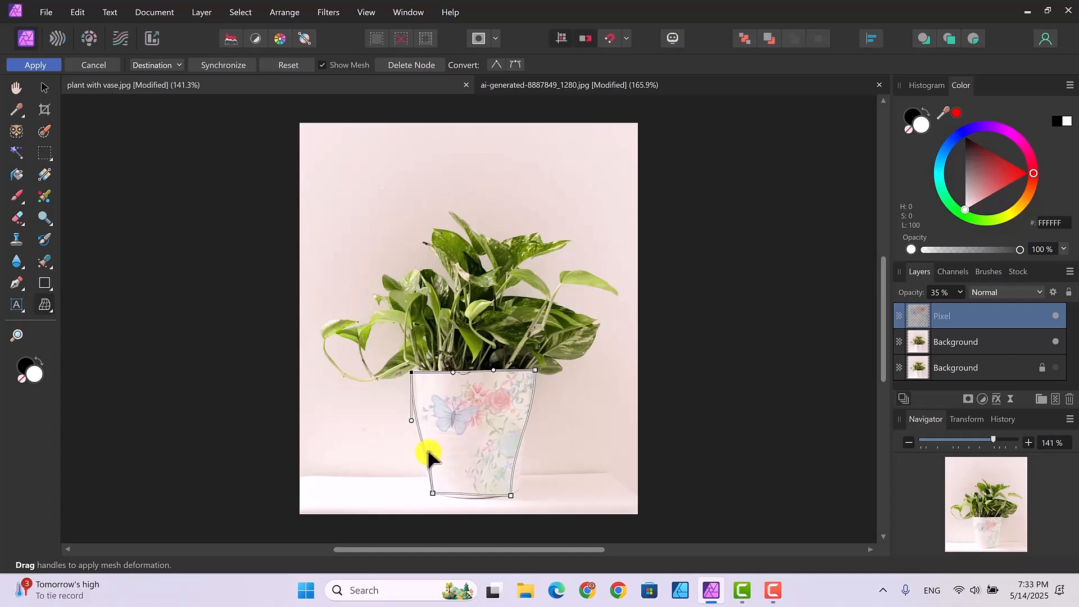
- Refine the mesh's lower-right corner and right edge, and curve its bottom edge along the pot's rounded base
click(511, 496)
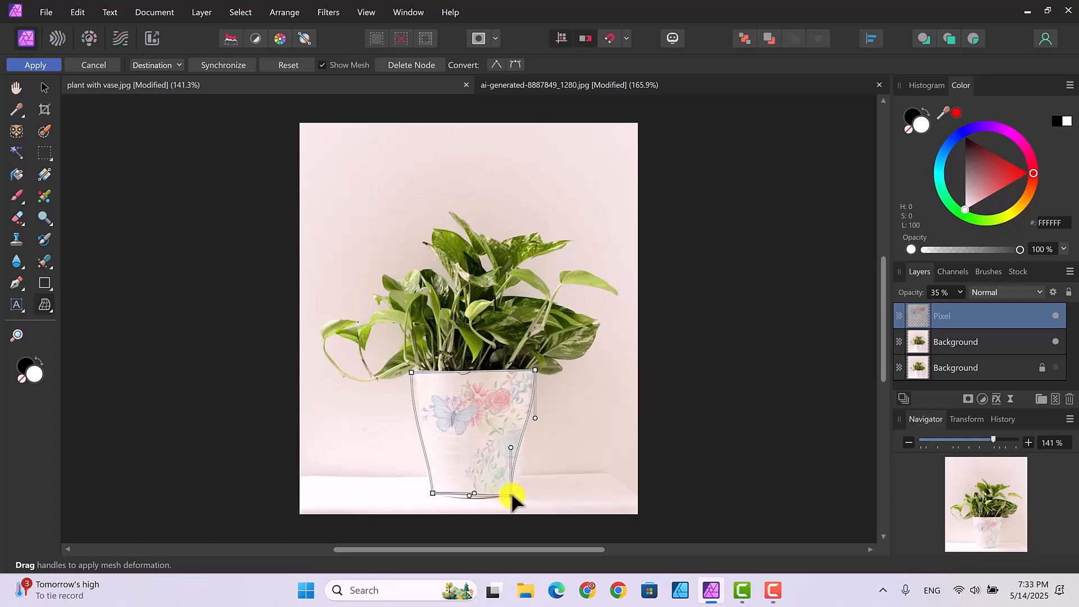
drag(510, 447, 518, 448)
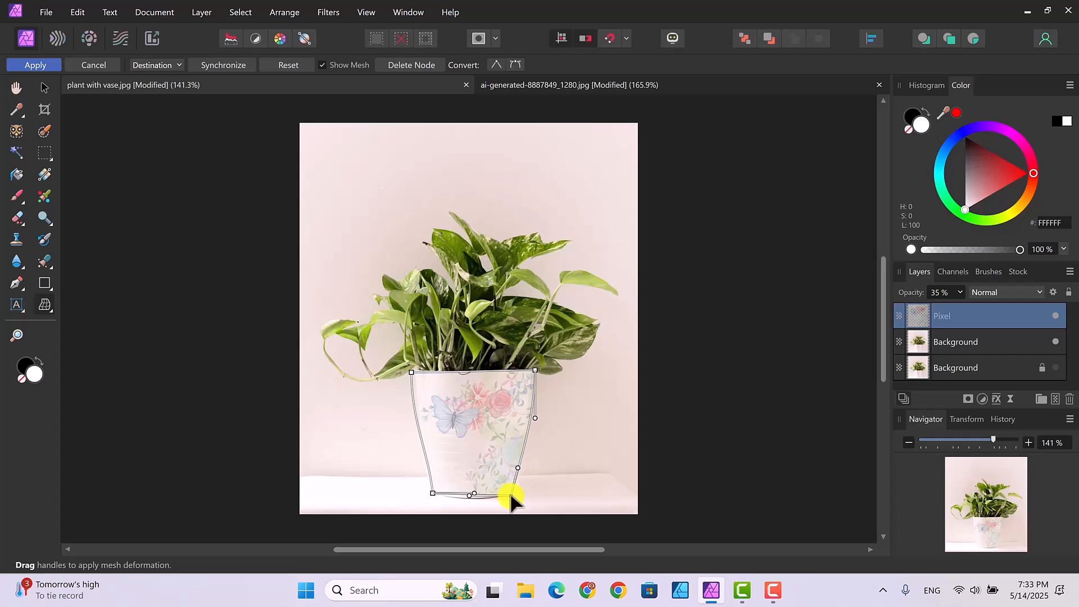
drag(511, 494, 516, 493)
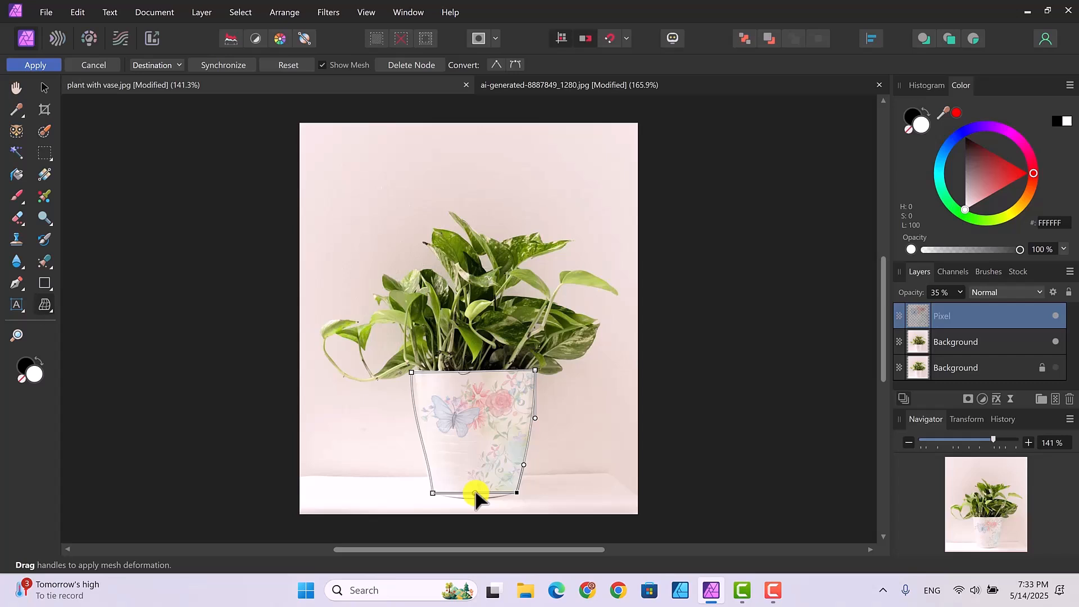
double_click(474, 494)
drag(474, 497, 475, 500)
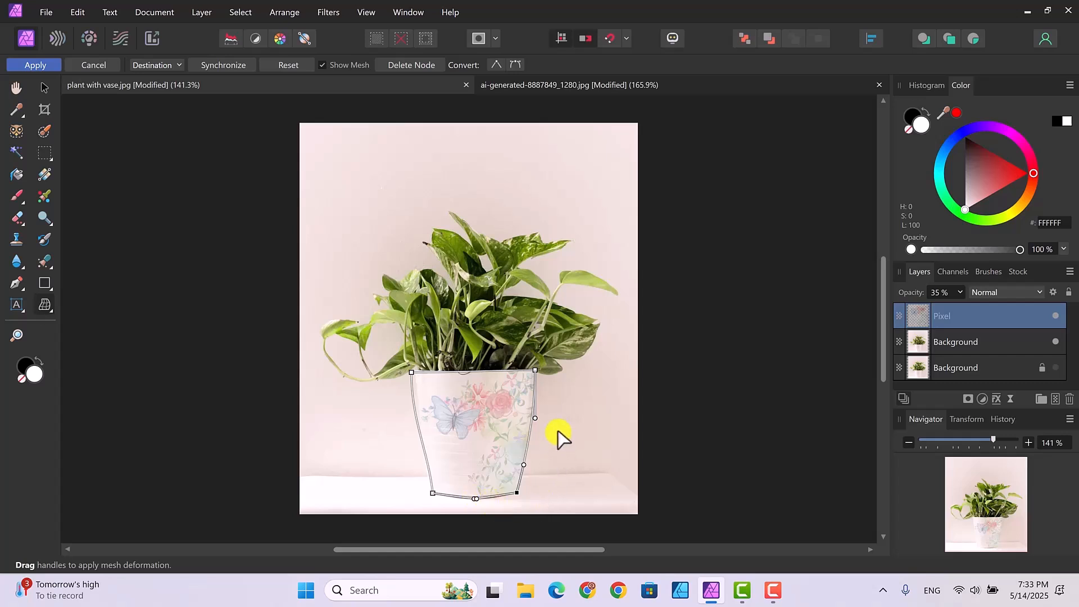
- Move the mesh's upper-left corner in to the pot's rim and finish the warp
click(411, 373)
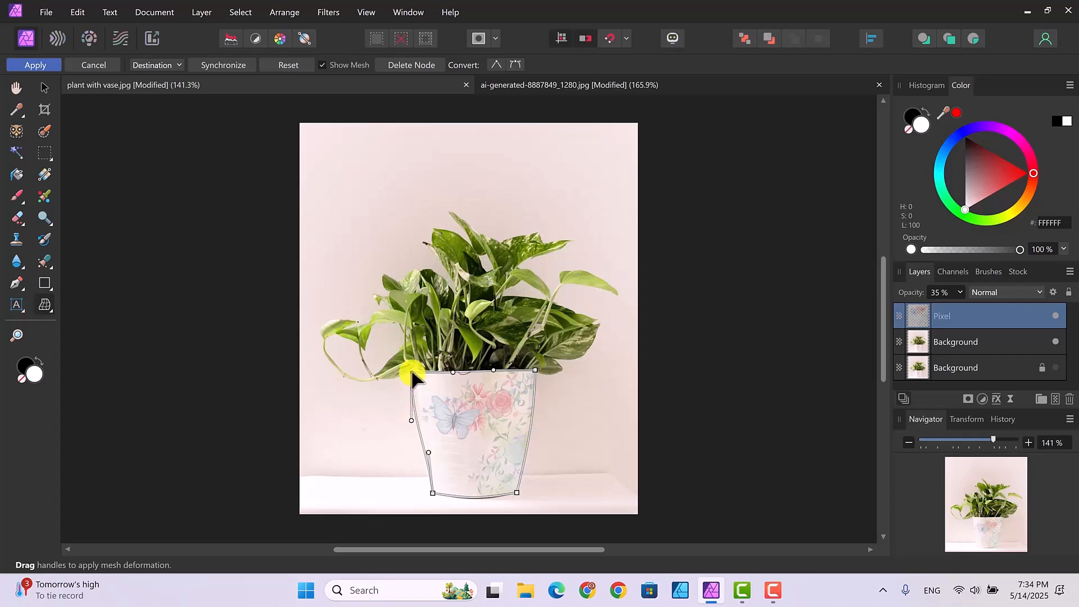
drag(414, 373, 418, 373)
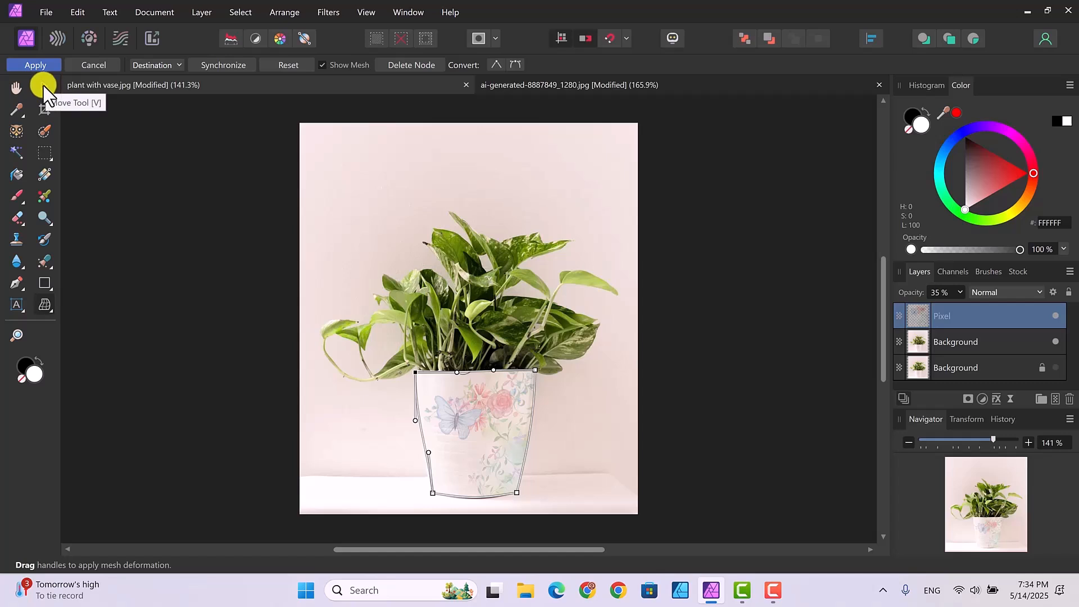
key(h)
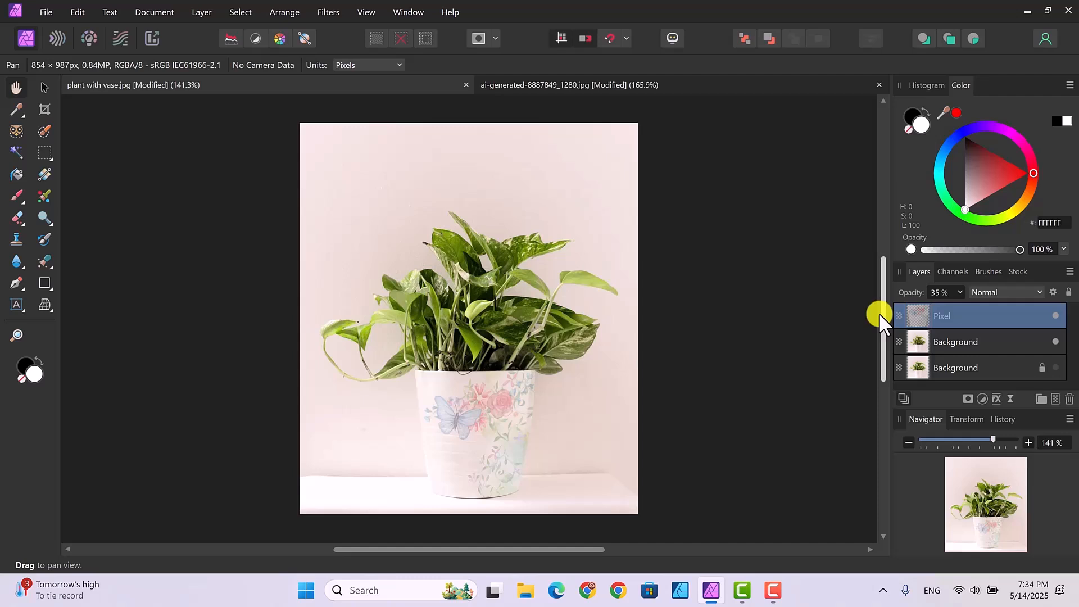
- Compare the warped floral layer at full and reduced opacity, and set its opacity to 75%
click(959, 292)
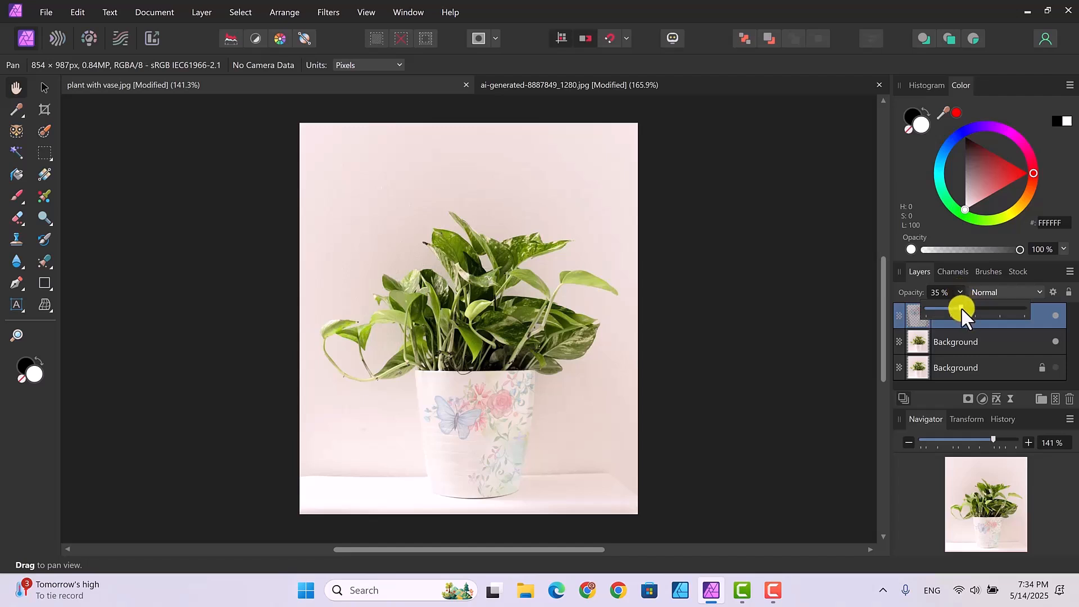
drag(960, 306, 1027, 309)
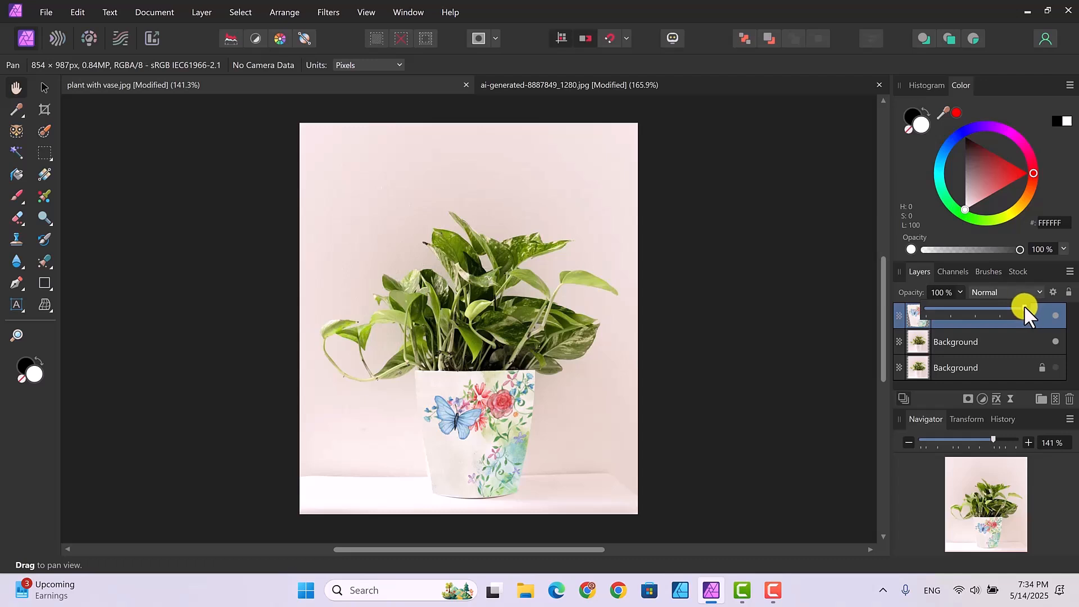
drag(1024, 305, 973, 311)
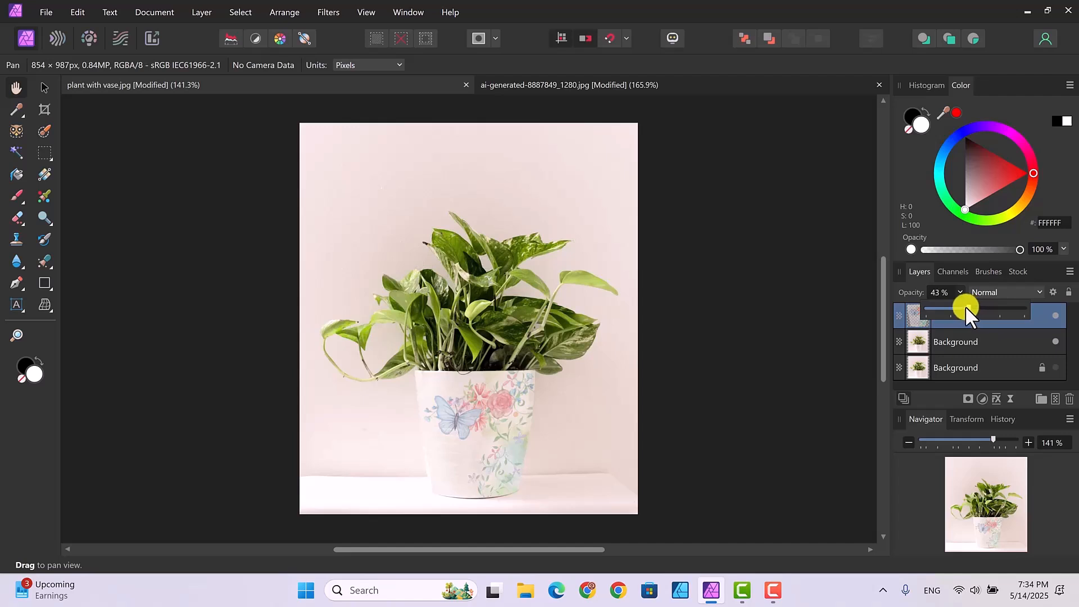
drag(968, 306, 1028, 310)
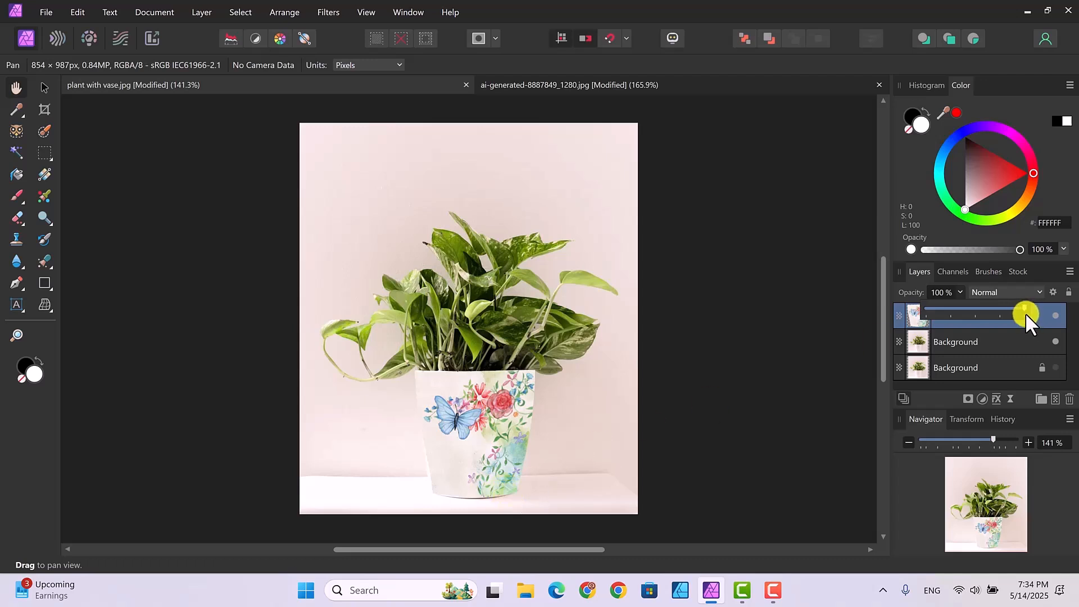
drag(1023, 305, 1000, 313)
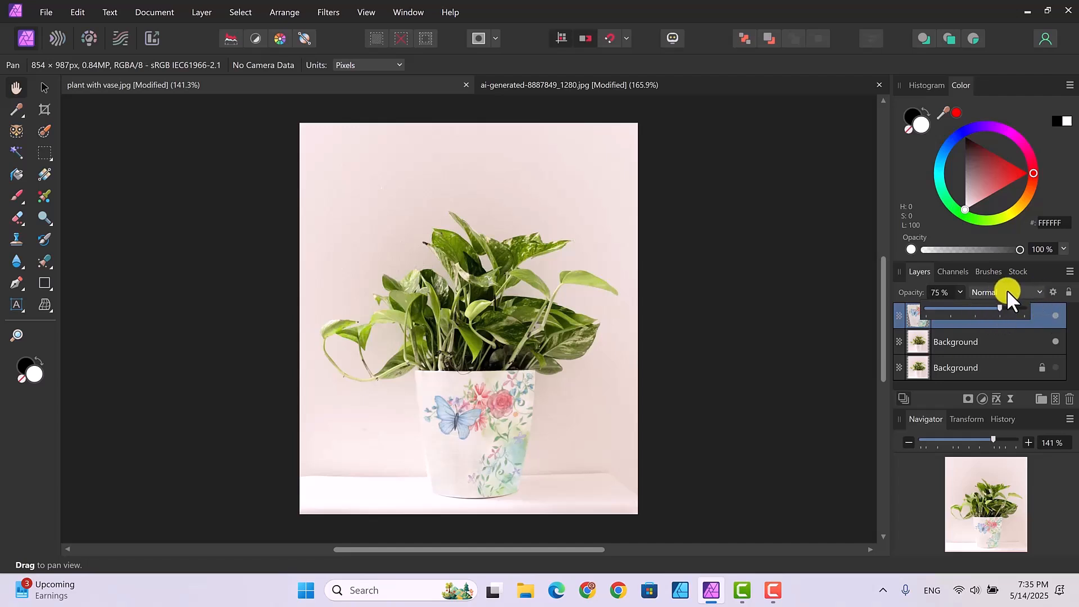
- Try the Darken blend mode on the floral layer, switch it to Hard Light and set its opacity to 91%
click(1037, 291)
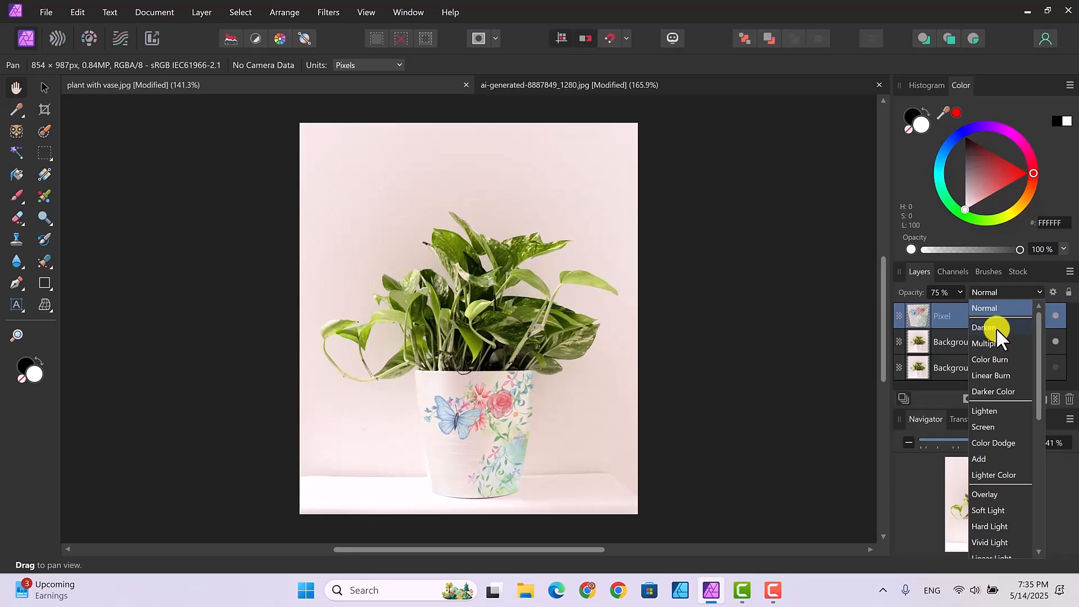
click(996, 328)
click(1037, 293)
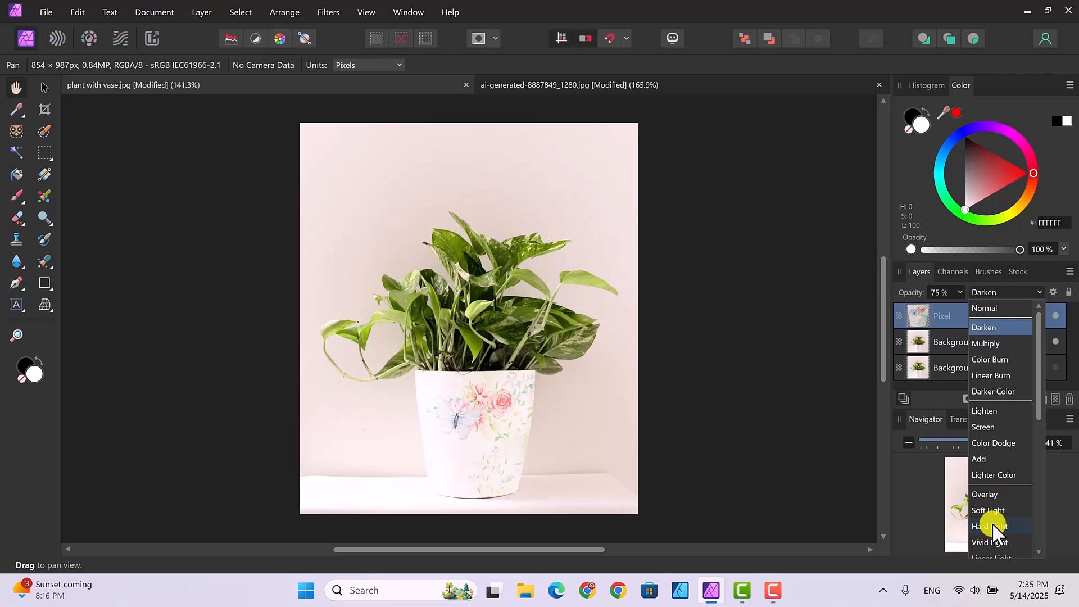
click(992, 526)
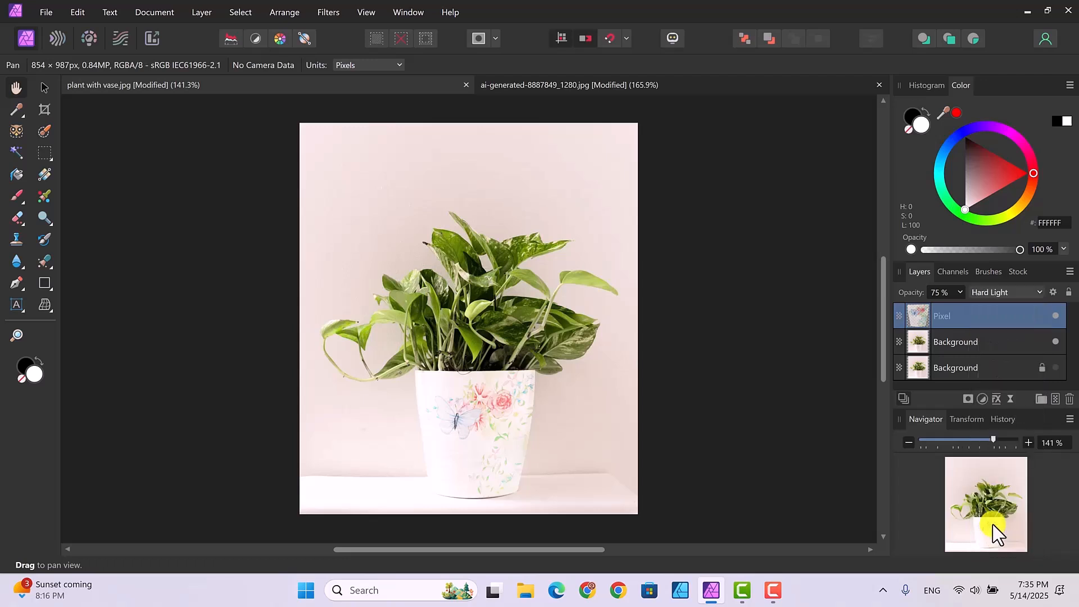
click(961, 291)
mouse_move(962, 305)
mouse_down()
mouse_move(988, 306)
mouse_move(933, 302)
mouse_move(976, 307)
mouse_up()
- Preview other blend modes on the floral layer, set it to Linear Burn and lower its opacity to 61%
click(1037, 294)
click(1037, 295)
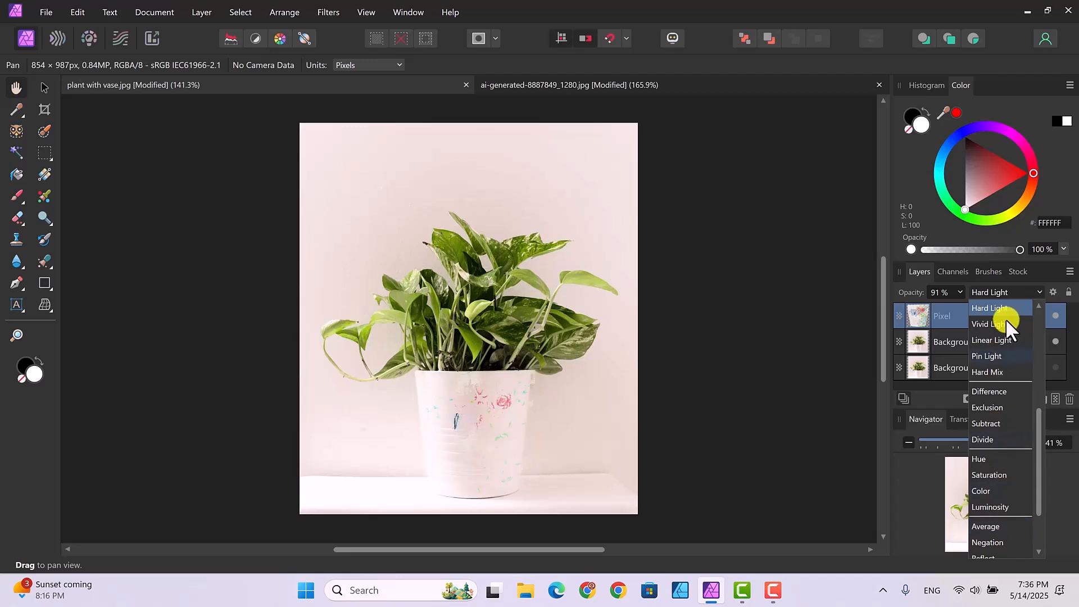
click(1038, 303)
click(1038, 305)
click(1039, 305)
click(1039, 305)
click(1038, 305)
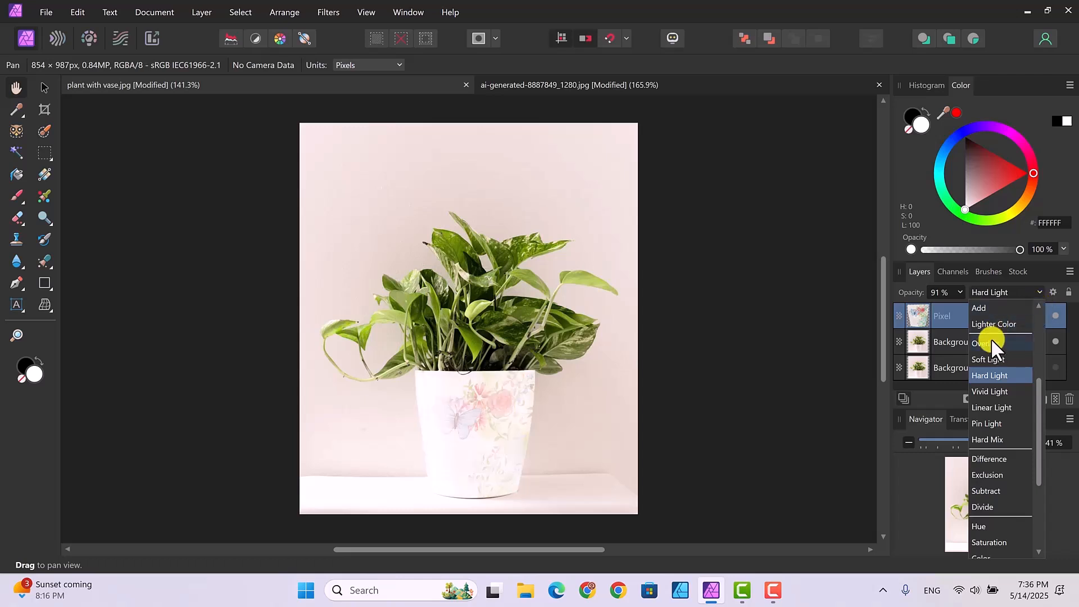
click(1037, 304)
scroll(1036, 302, up, 3)
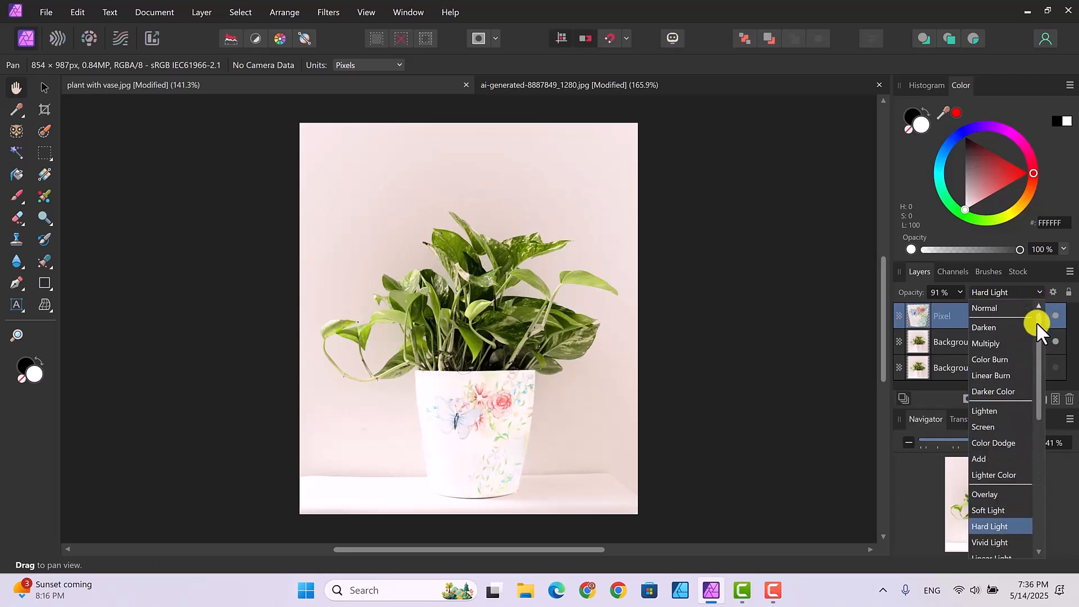
click(981, 376)
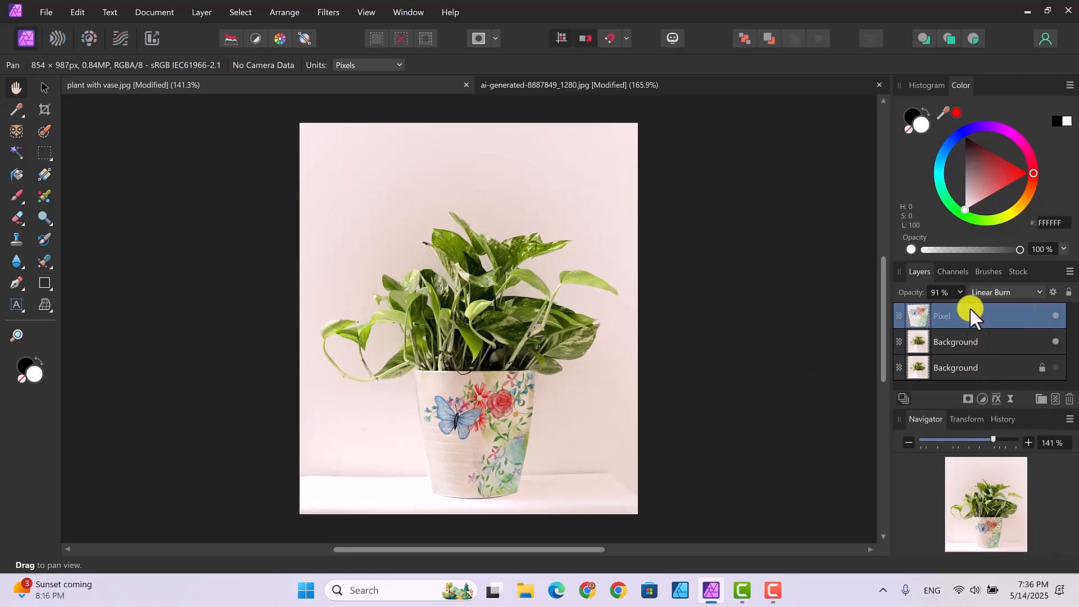
click(959, 292)
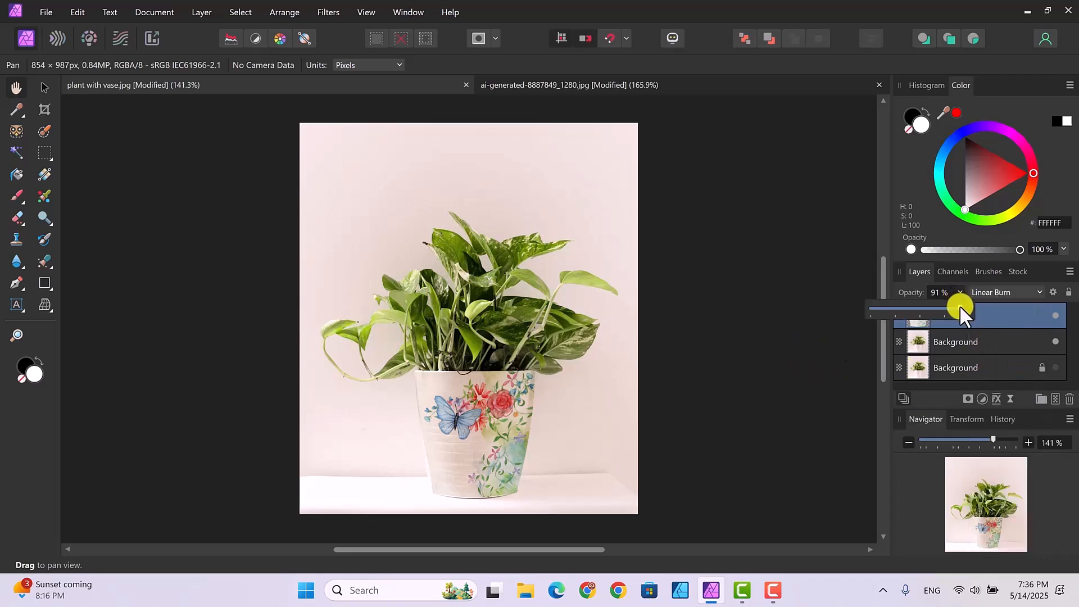
drag(947, 309, 929, 309)
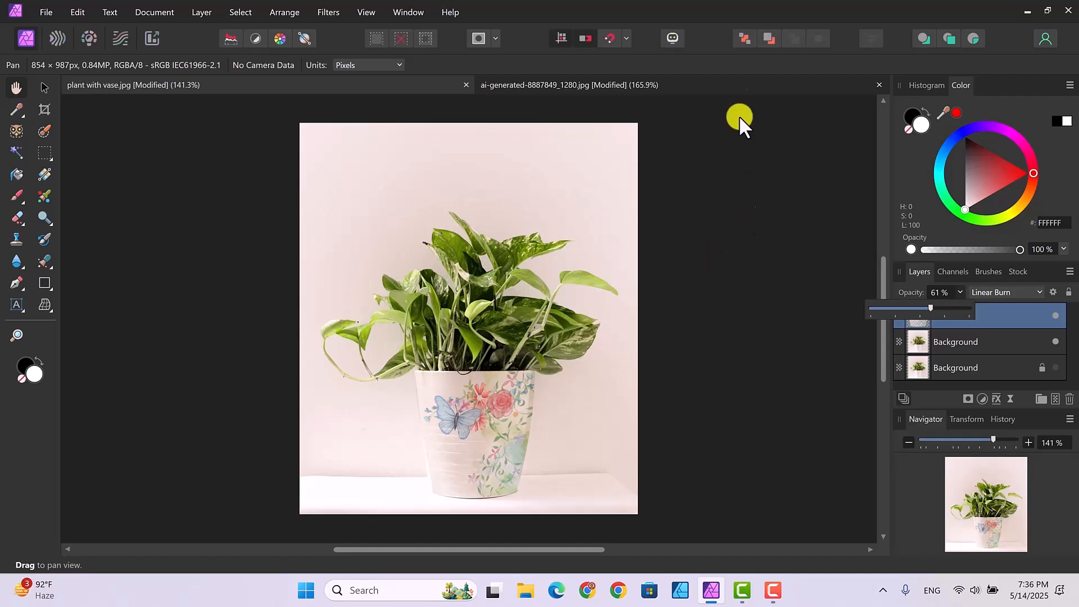
- Switch to the coffee cup document and place the Desert View_edited-1 image over the cup, scaled to about 44%
click(588, 82)
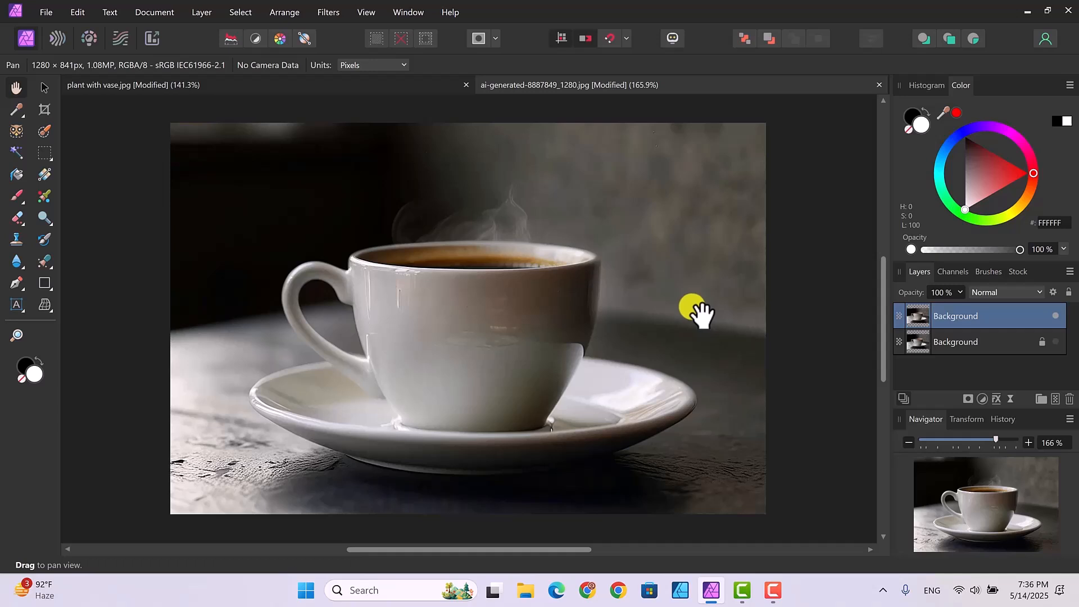
click(44, 12)
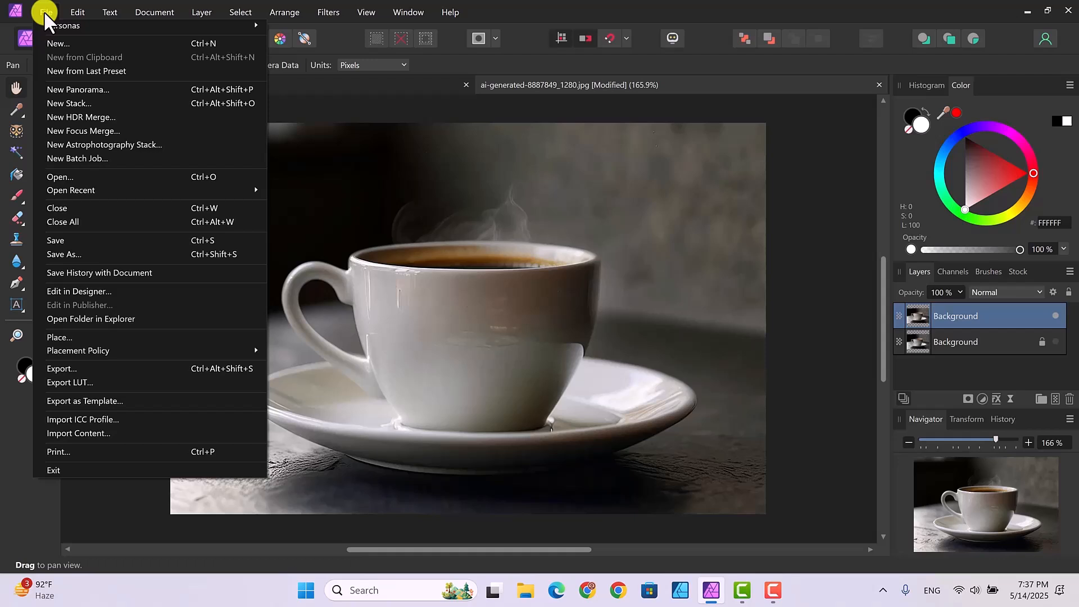
click(56, 334)
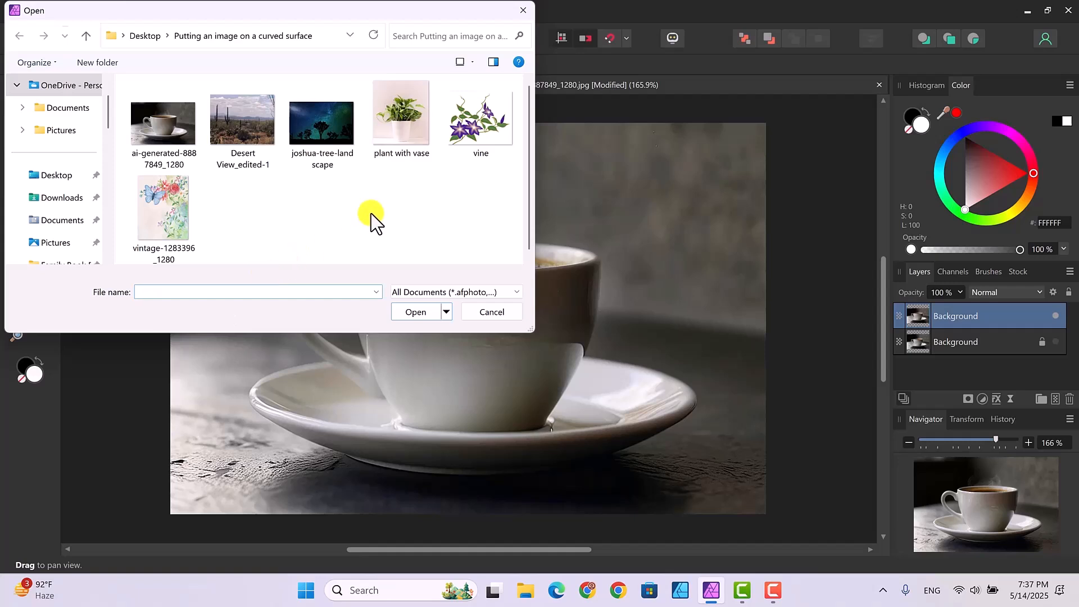
click(246, 119)
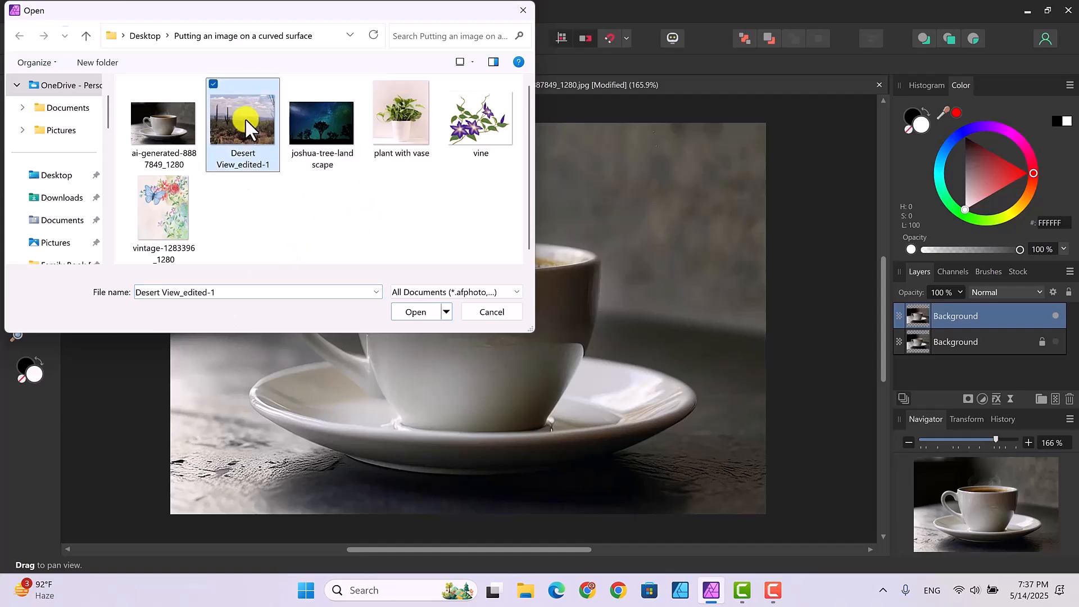
click(417, 313)
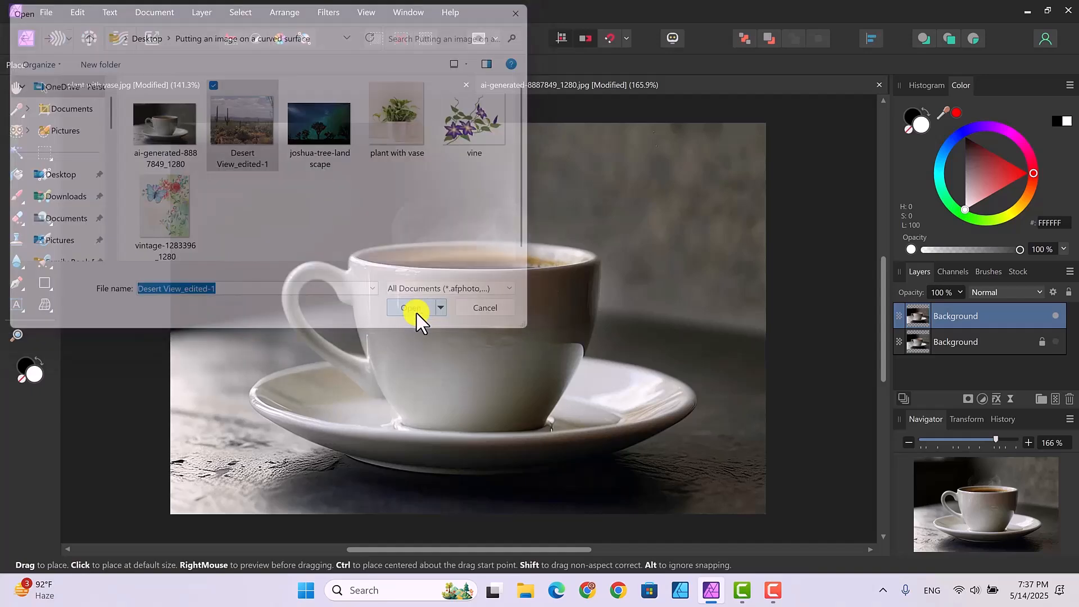
drag(338, 248, 655, 444)
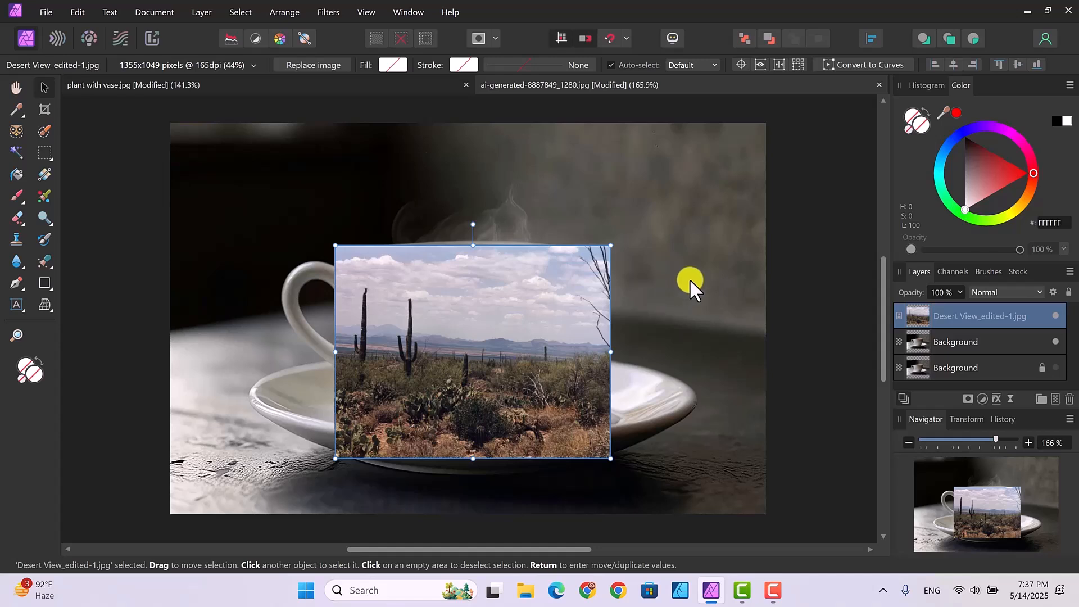
- Lower the desert image's opacity to 37% and scale it to about 40%, aligning its upper corners with the cup's rim
click(959, 293)
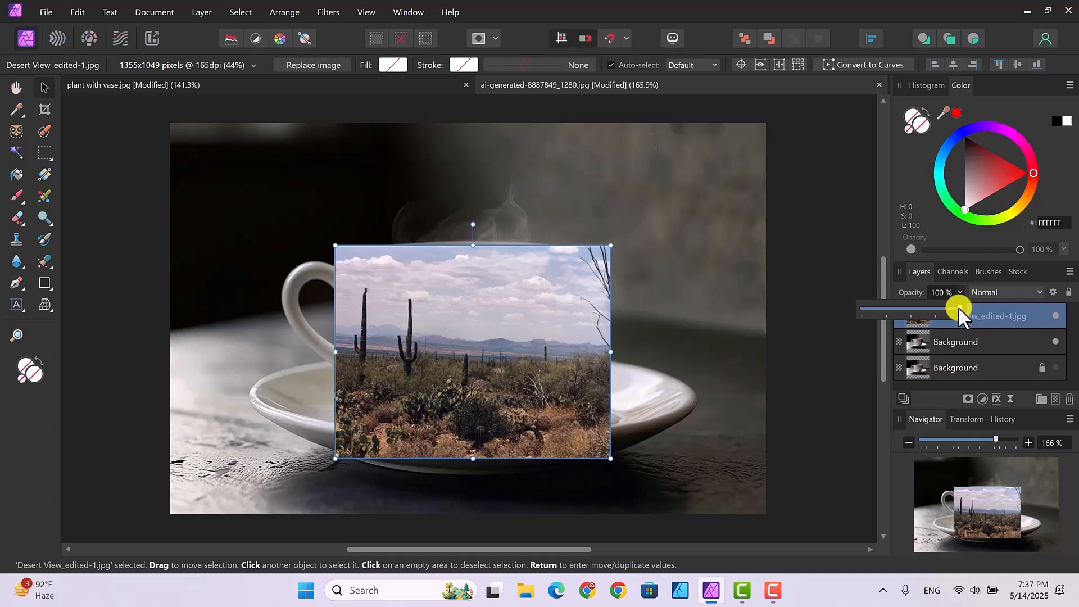
drag(959, 306, 898, 305)
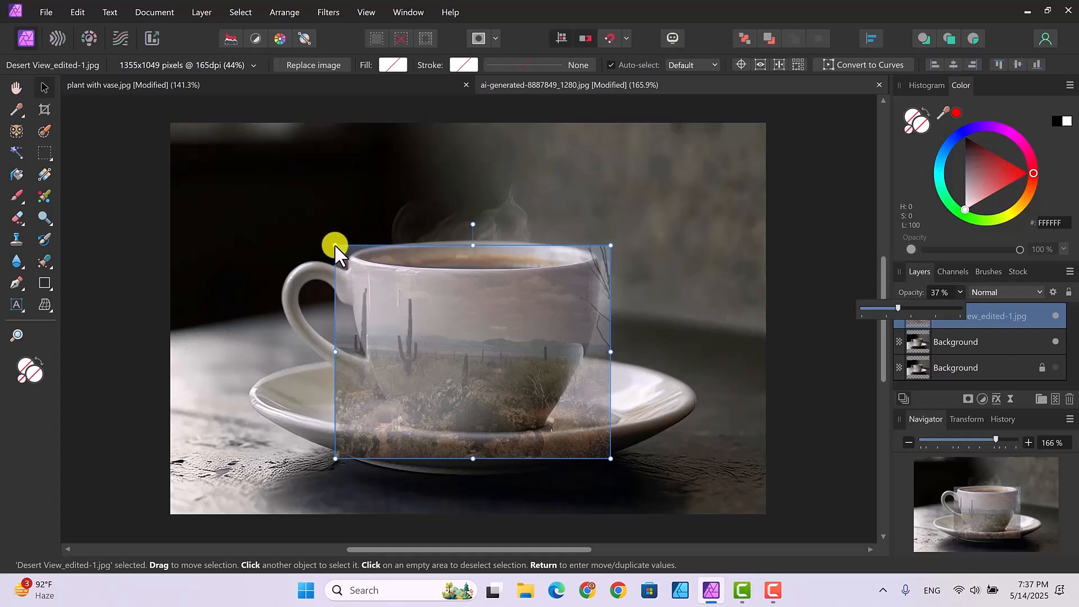
drag(335, 243, 348, 256)
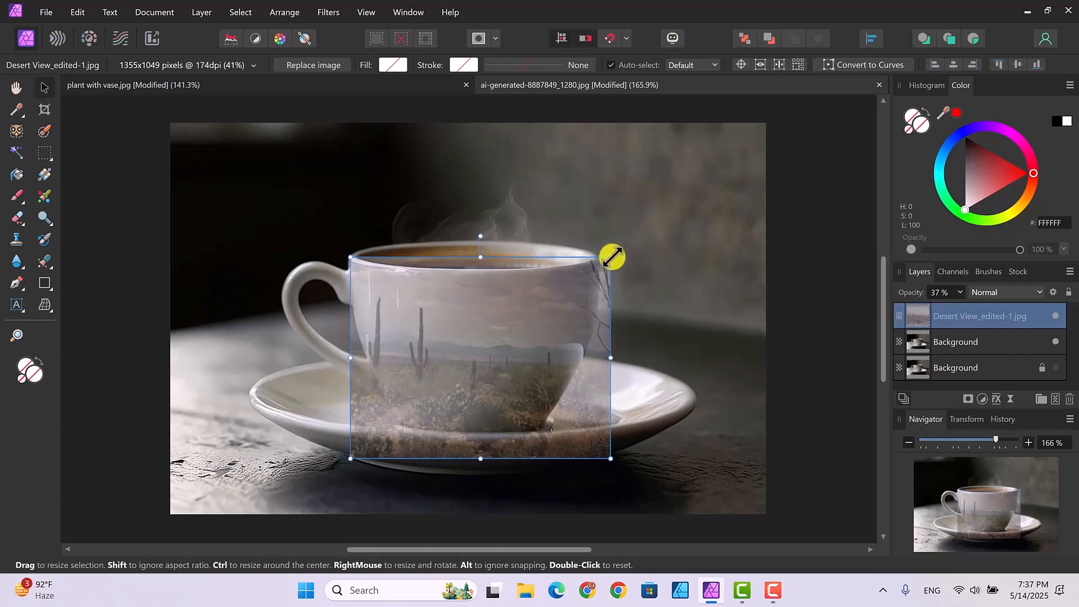
drag(610, 250, 598, 257)
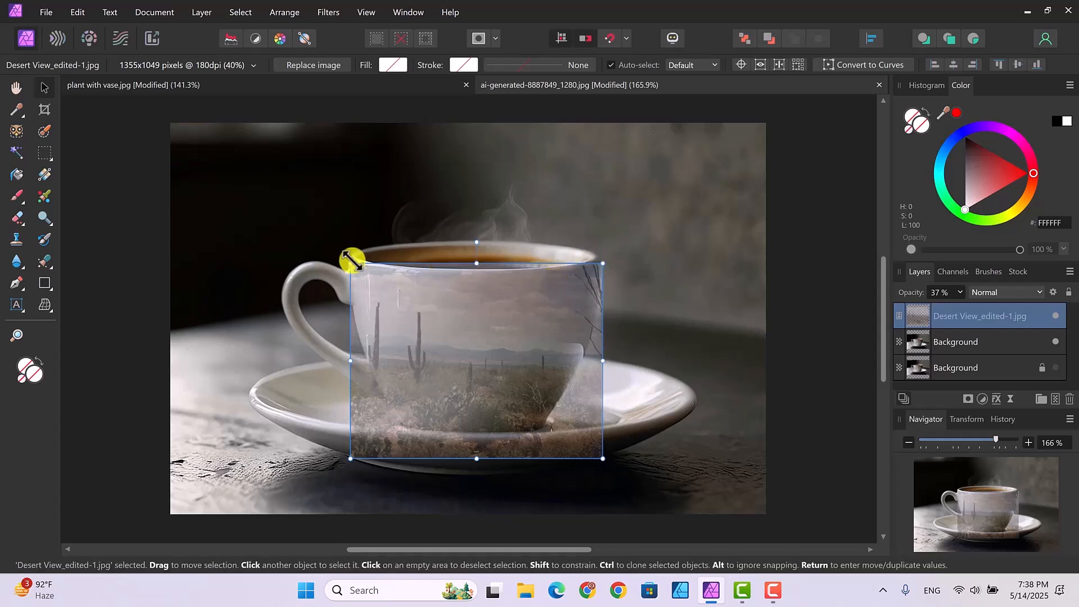
drag(471, 309, 469, 302)
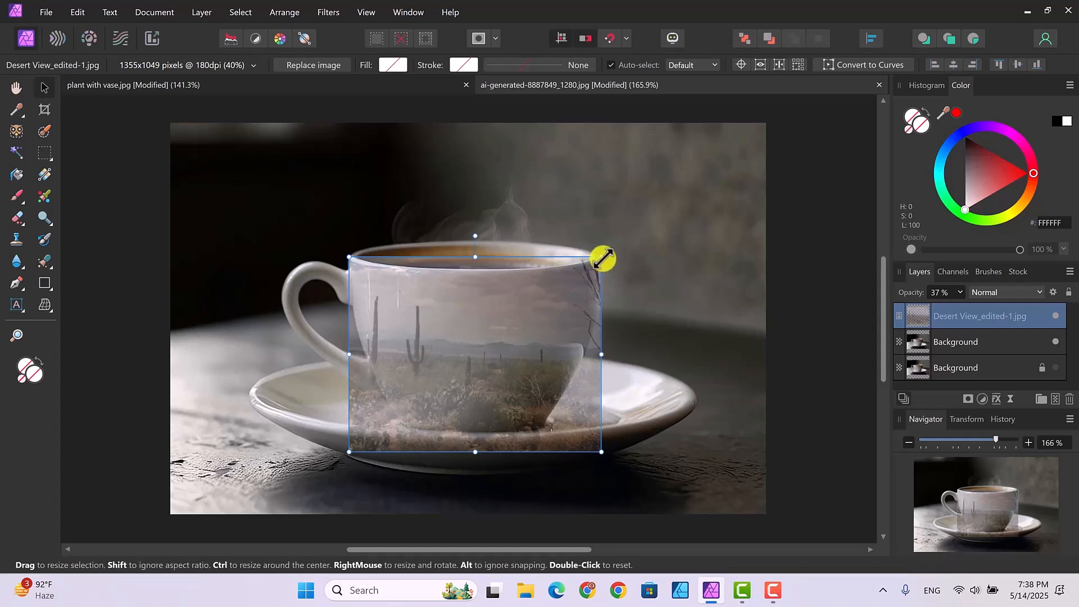
drag(602, 260, 600, 258)
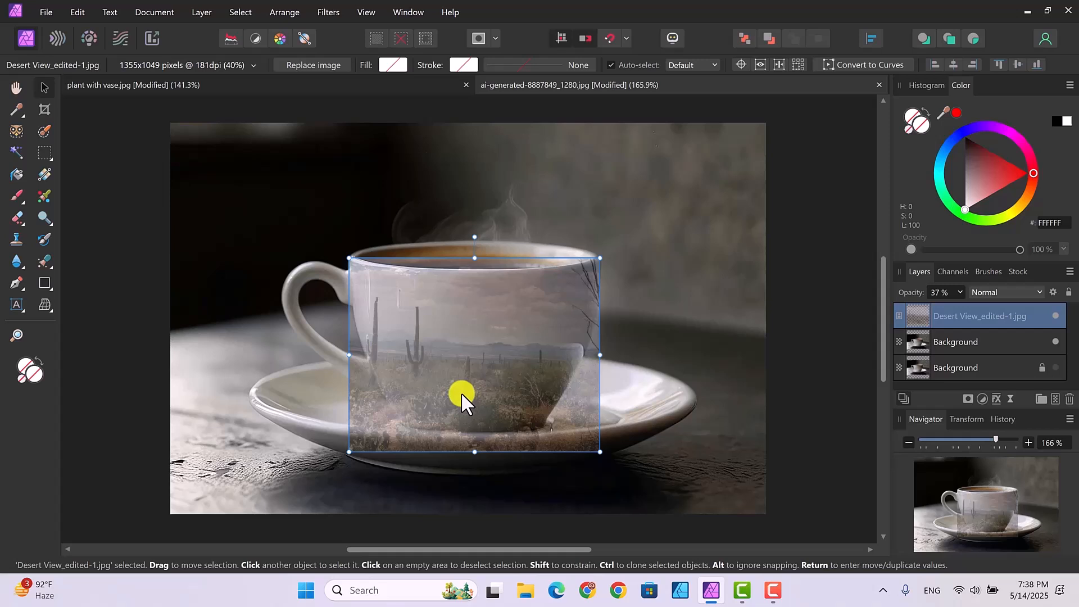
- Start a mesh warp on the desert image, move its two lower corners to the cup's base and curve the bottom edge slightly downward
click(45, 304)
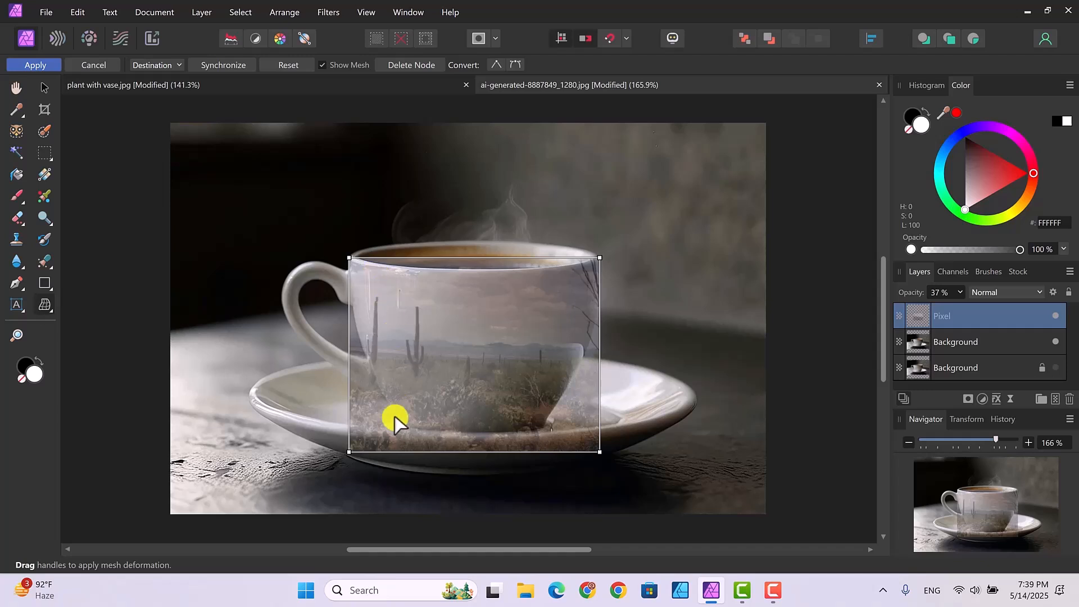
click(349, 453)
drag(349, 453, 399, 427)
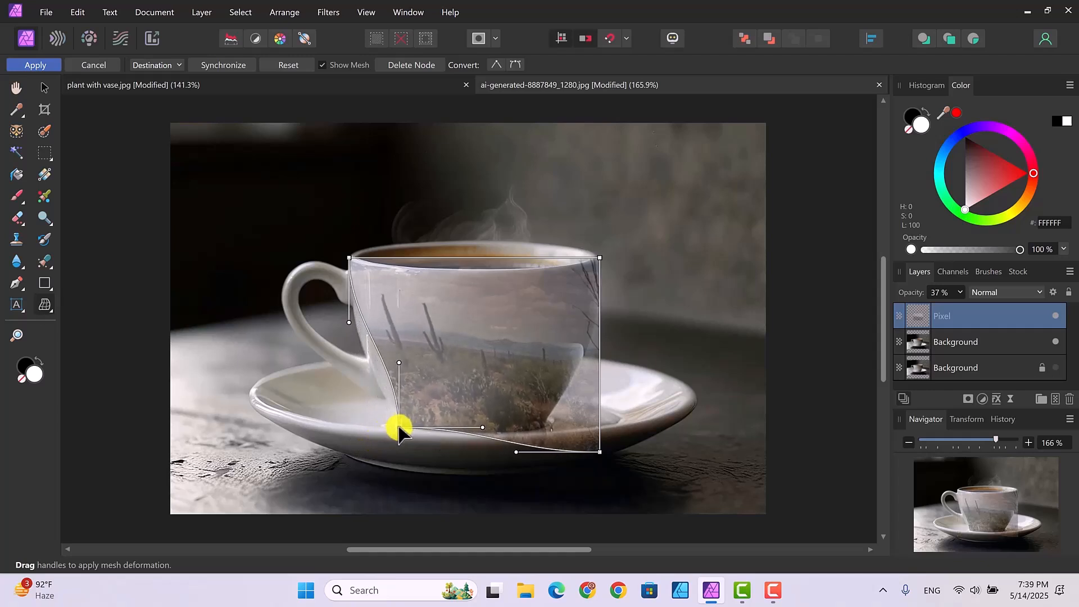
drag(599, 452, 544, 431)
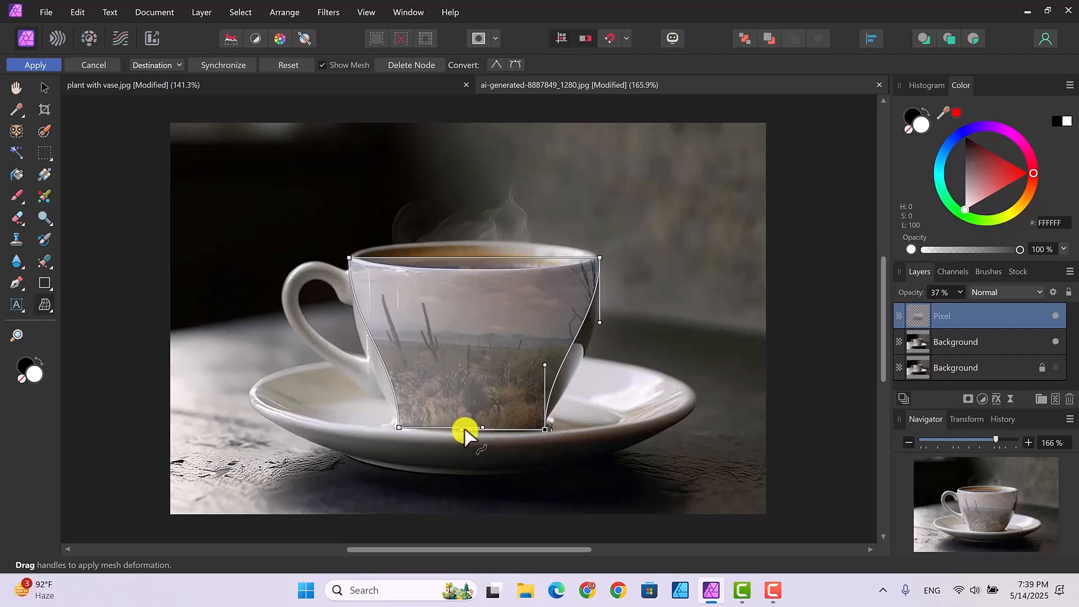
drag(462, 431, 462, 434)
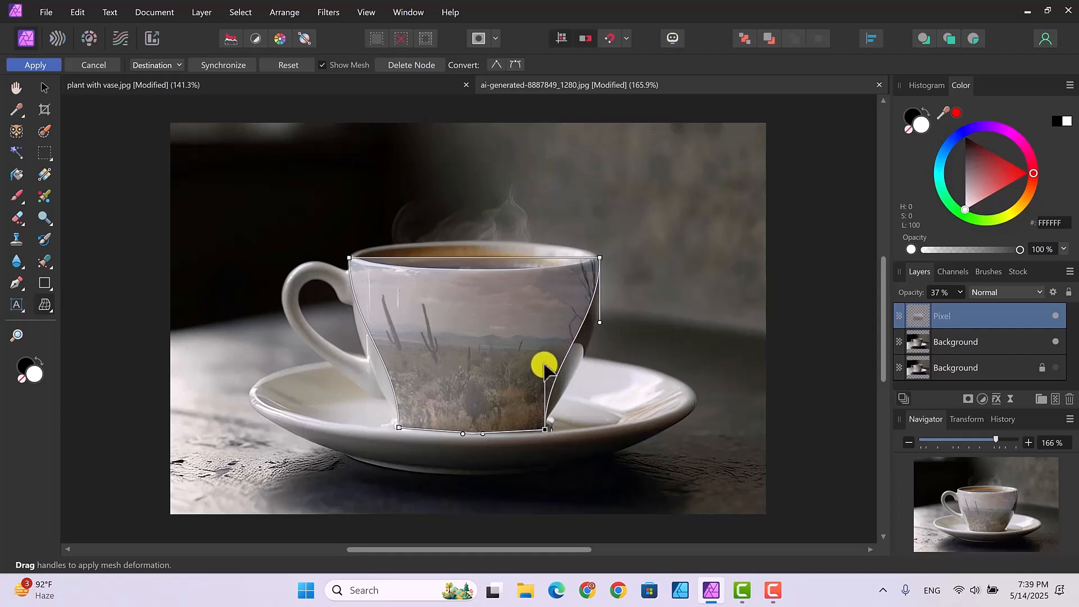
- Bend the mesh's right and left edges outward so they follow the cup's curved sides
drag(544, 367, 580, 369)
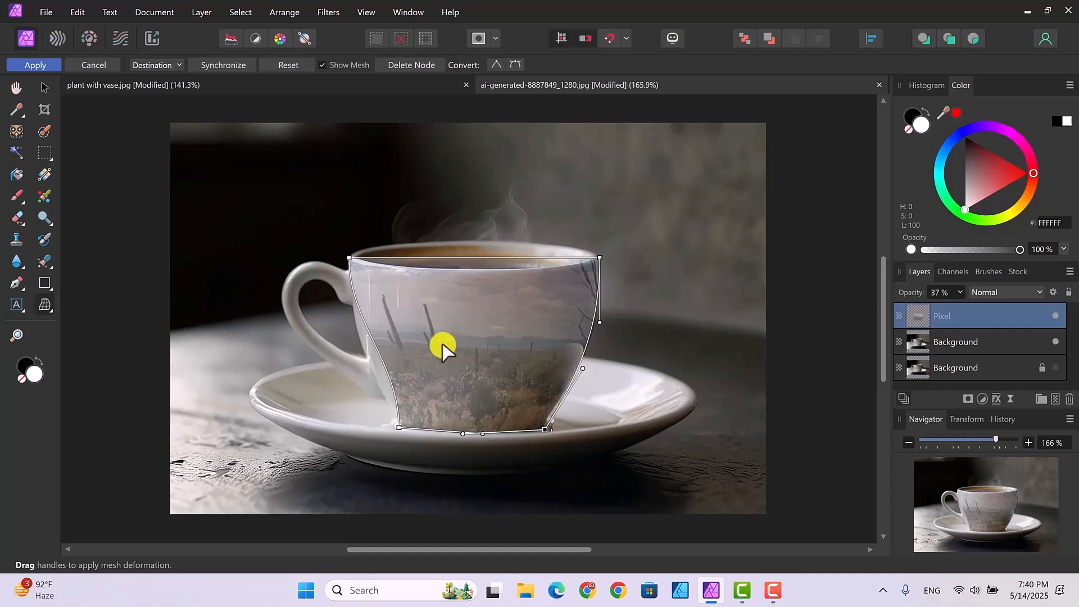
click(399, 429)
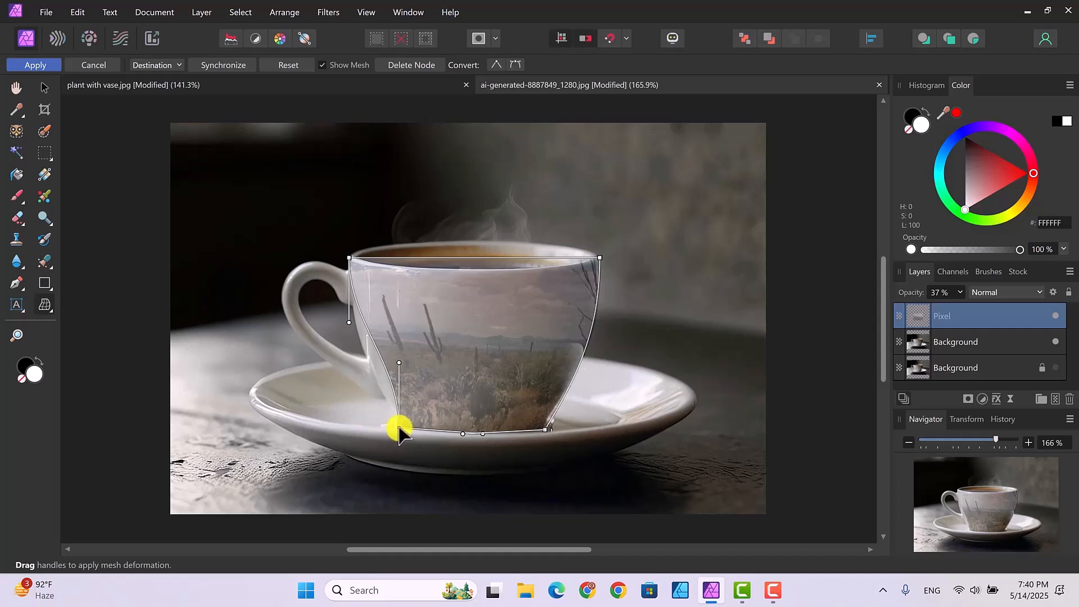
drag(396, 363, 369, 372)
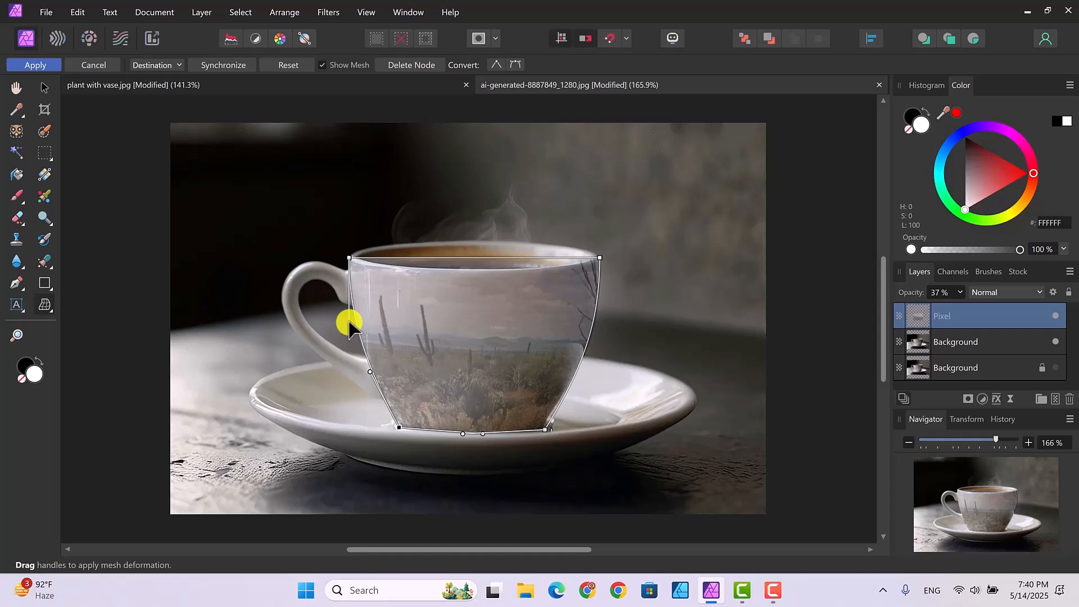
drag(349, 322, 348, 323)
- Curve the mesh's top edge downward to follow the front of the cup's rim
click(349, 257)
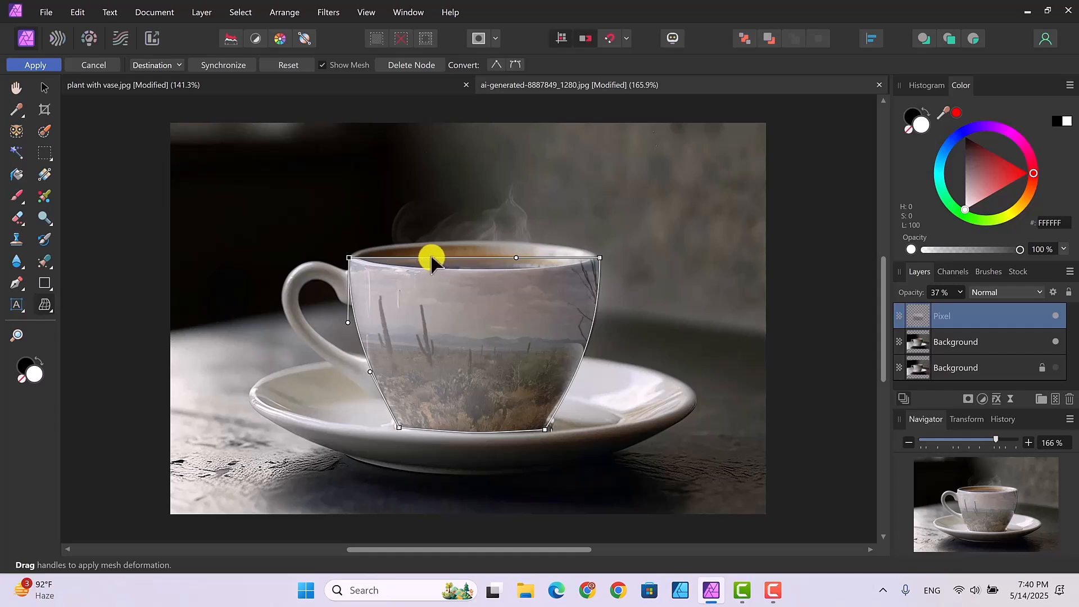
drag(432, 257, 426, 278)
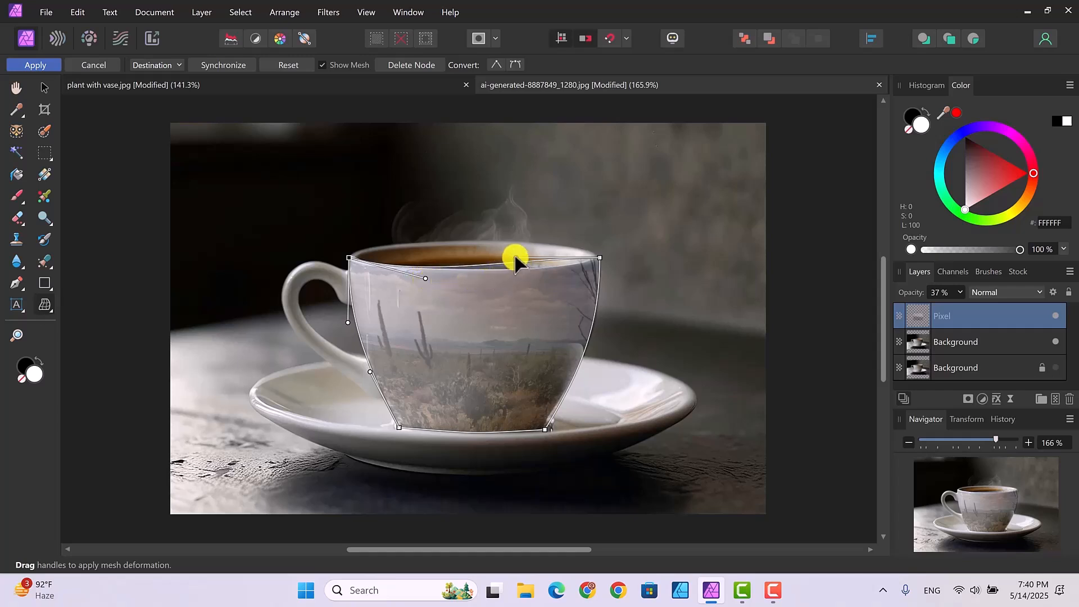
drag(515, 258, 515, 267)
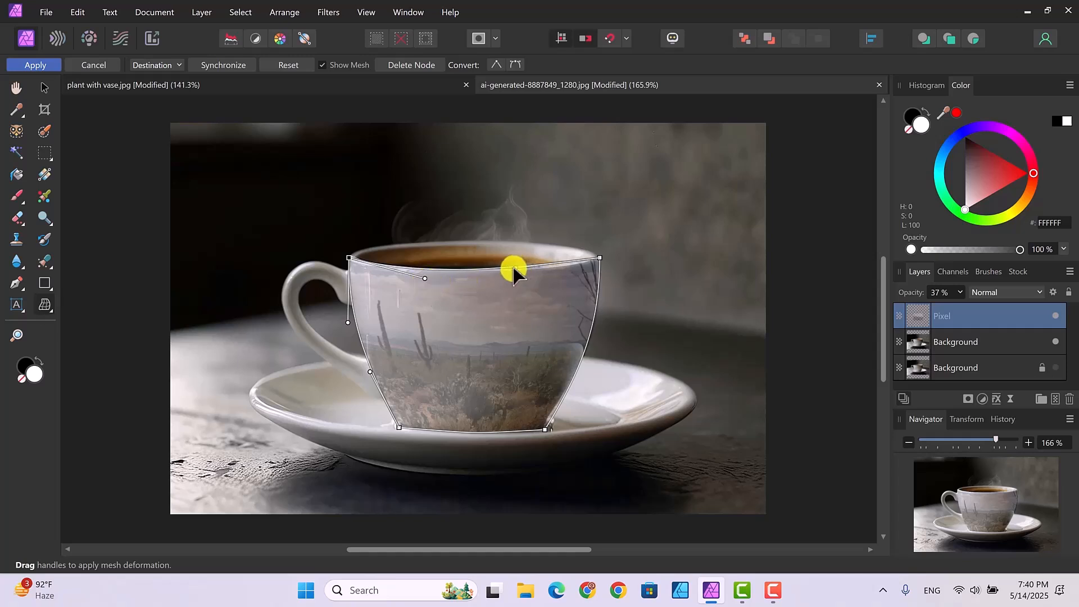
drag(515, 268, 560, 271)
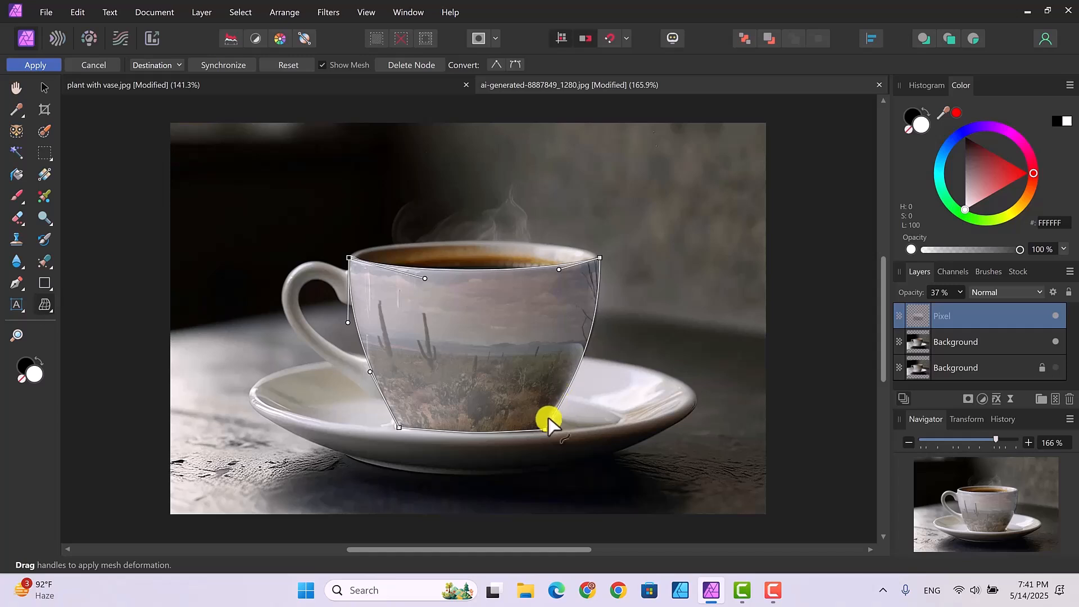
- Refine the mesh's lower-right corner at the cup's base and bend the lower right edge out to the cup's side
click(545, 431)
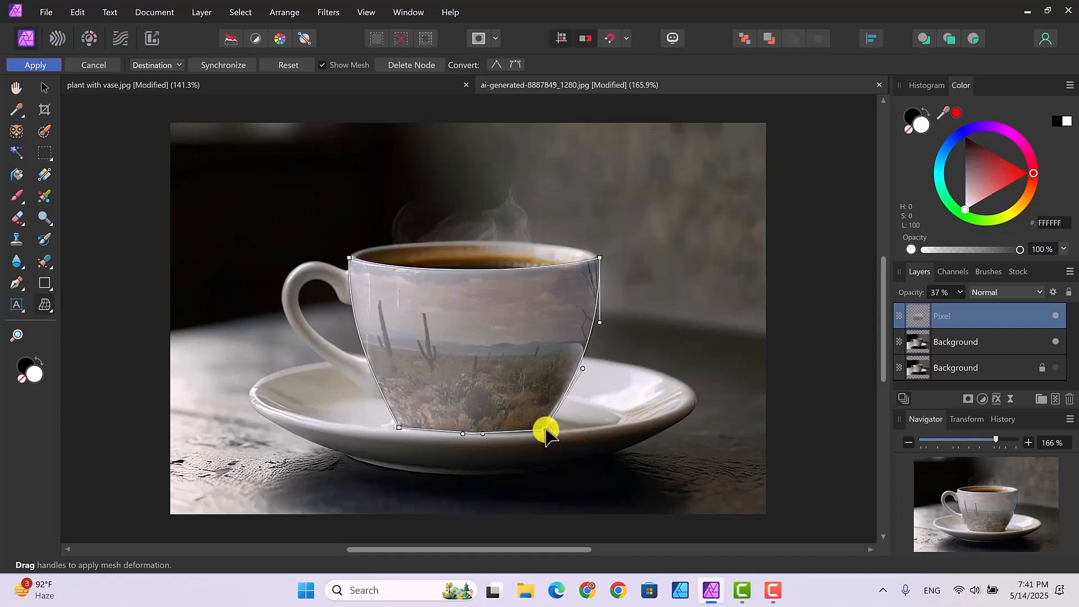
drag(547, 429, 548, 434)
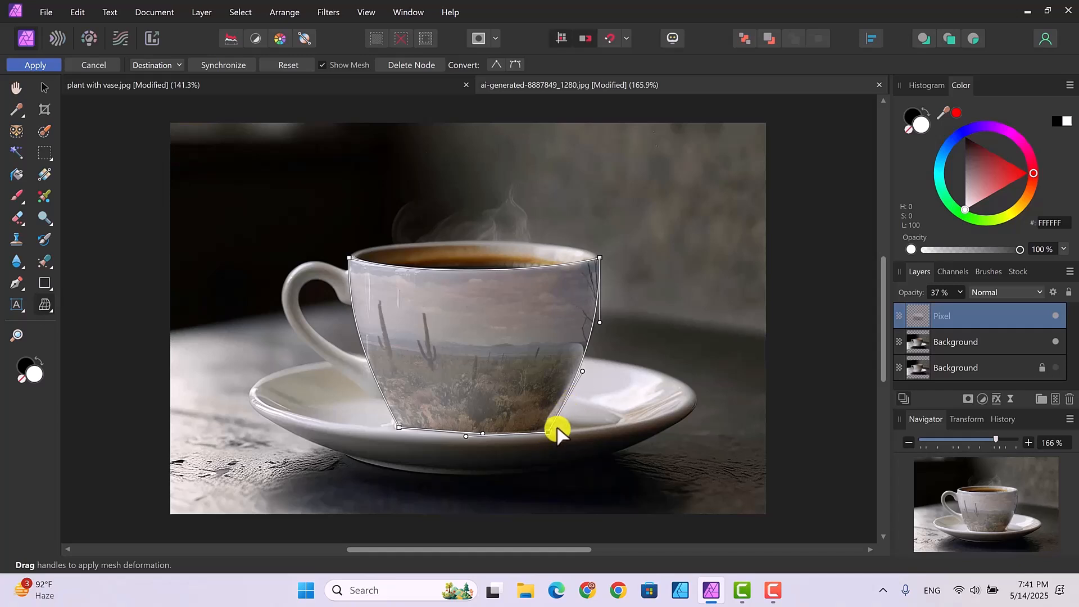
drag(547, 433, 543, 433)
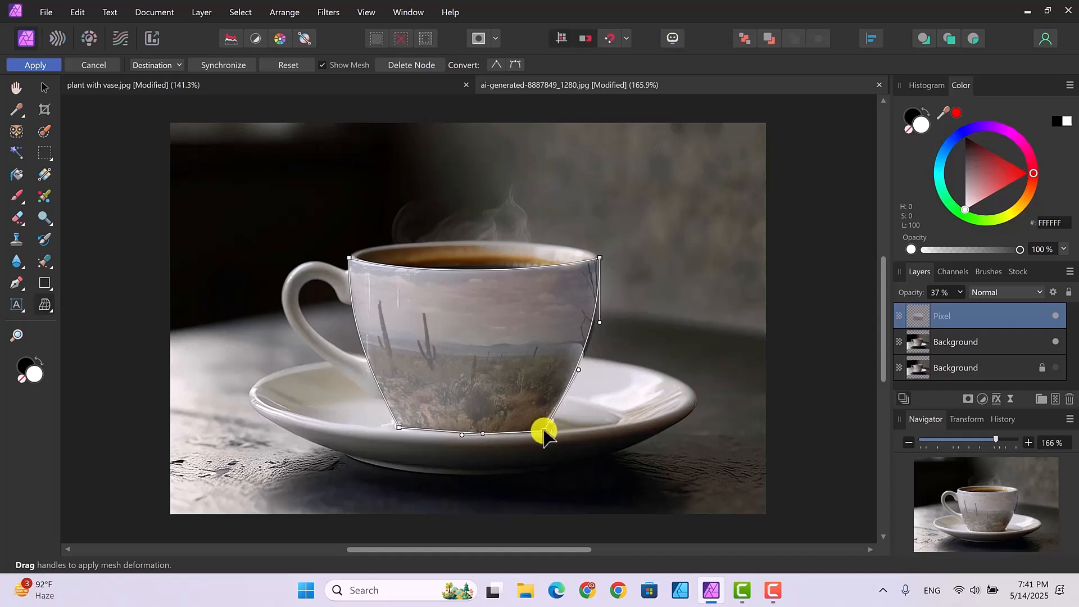
drag(576, 369, 588, 375)
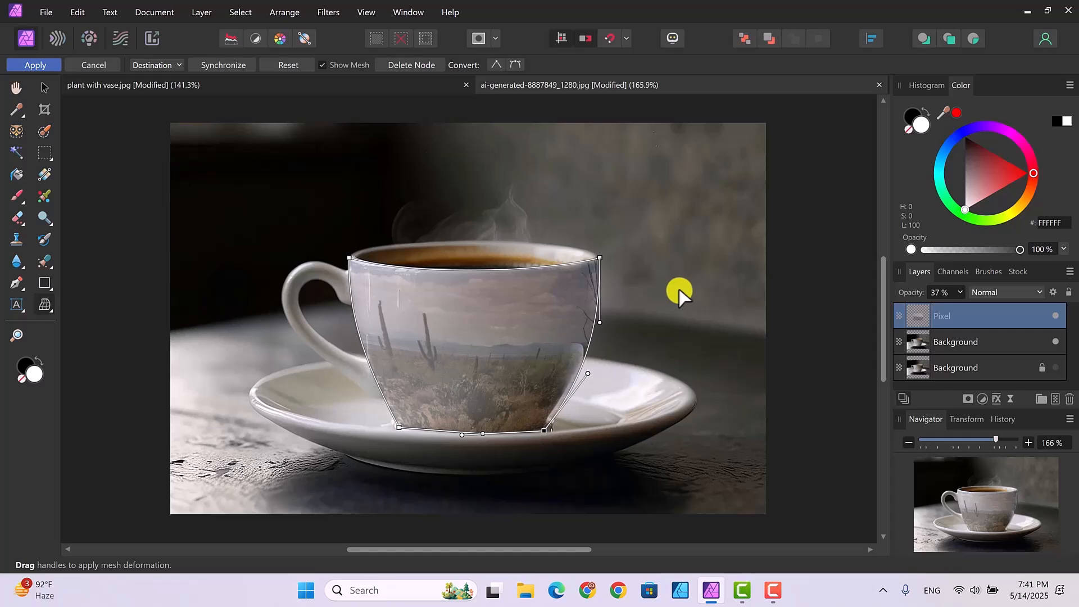
- Add an interior mesh node near the cacti and adjust its upper and right handles to straighten the cacti and level the horizon
click(399, 328)
drag(399, 329, 409, 298)
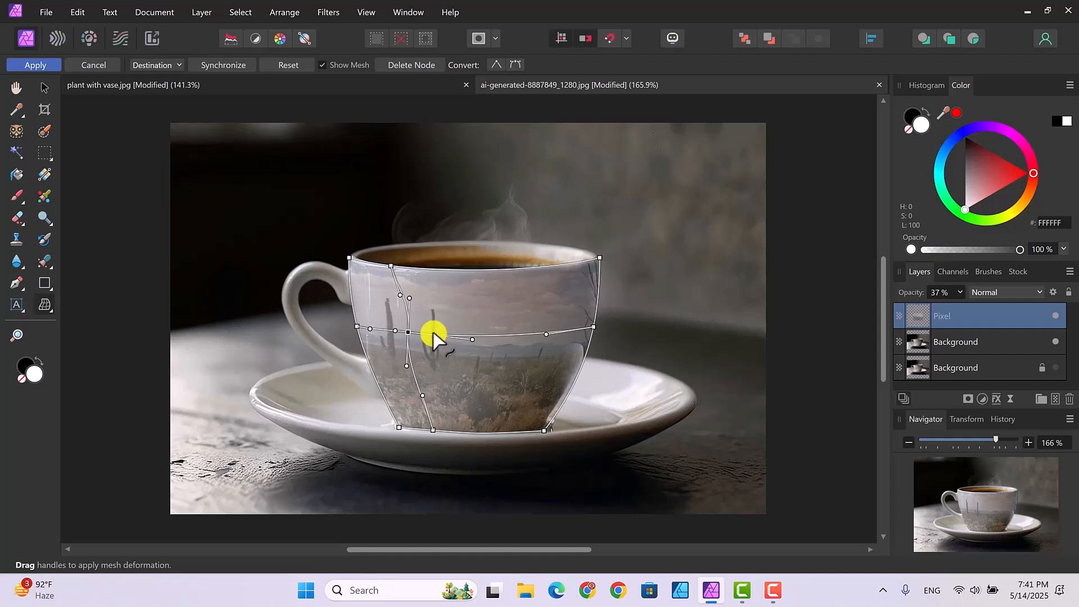
drag(471, 339, 466, 329)
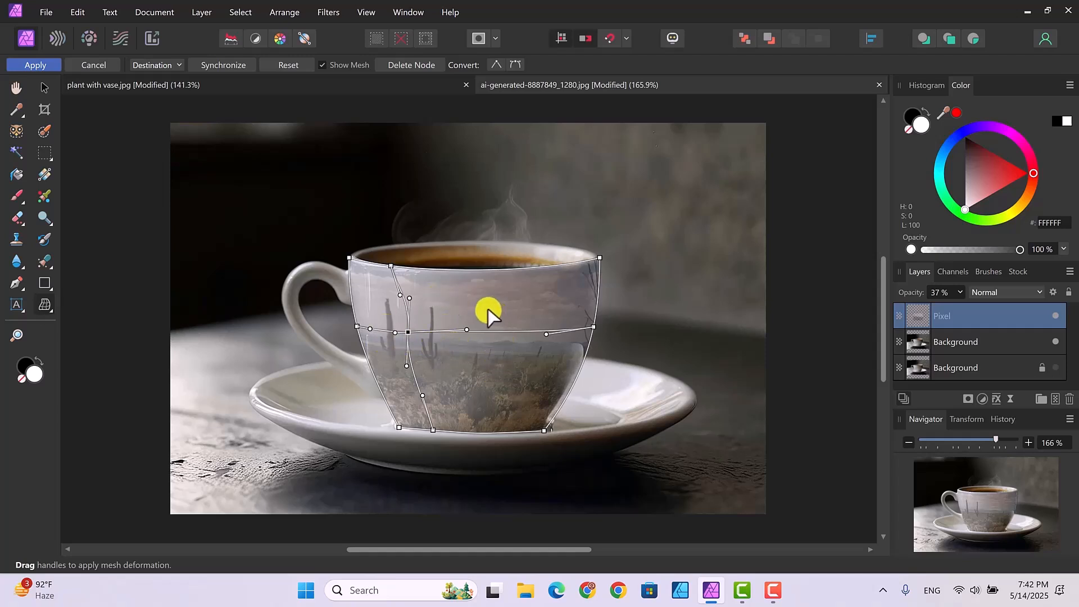
- Add another interior mesh node along the horizon near the cup's centre and finish this mesh warp of the desert image
double_click(465, 329)
click(46, 87)
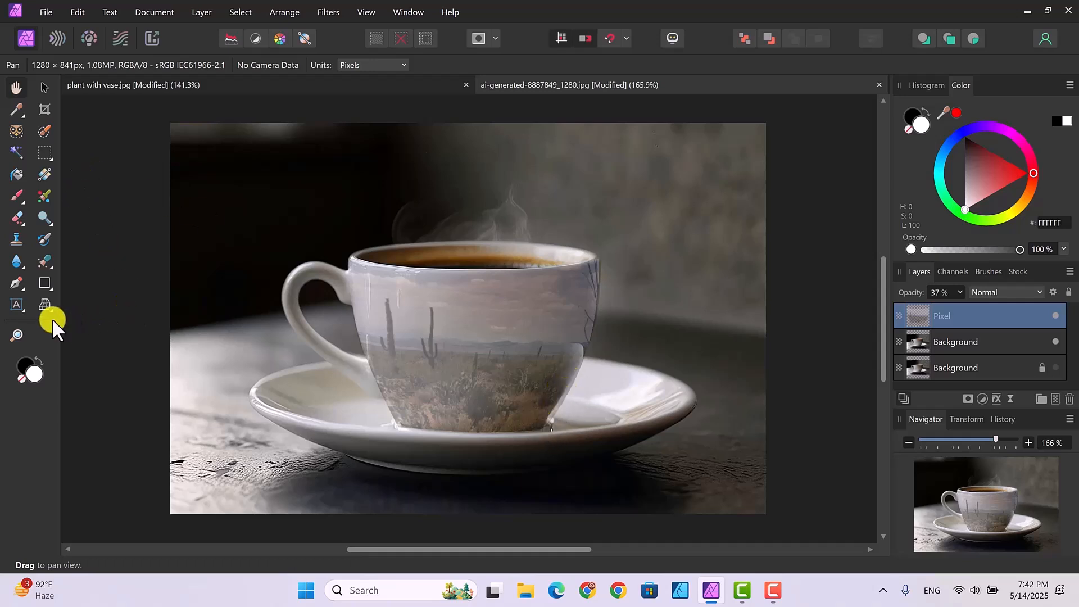
- Mesh warp the desert image again, curving the mesh's bottom edge slightly downward at the cup's base
click(44, 304)
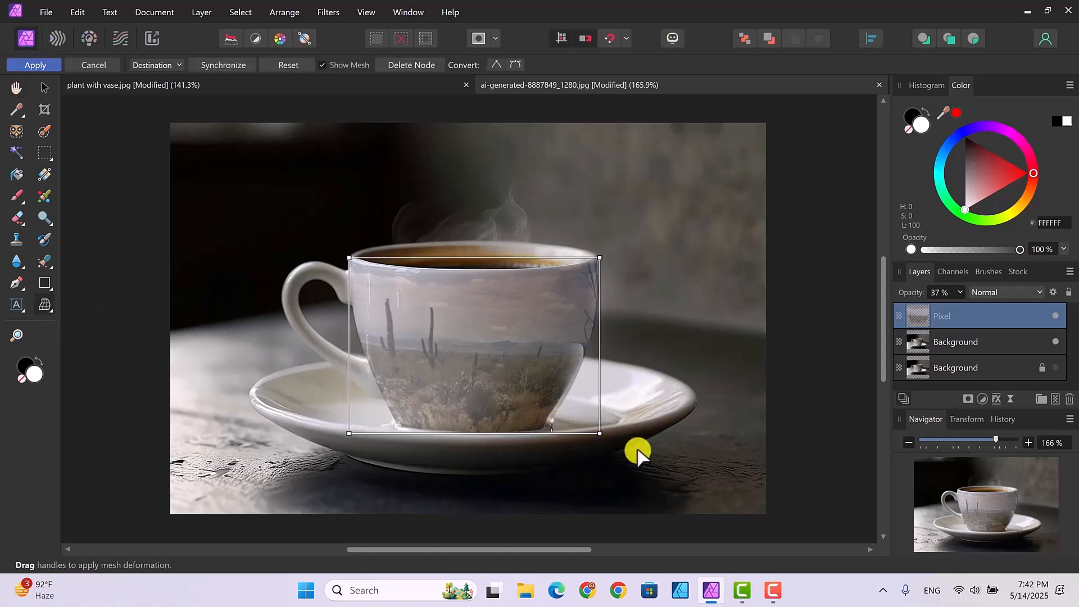
click(600, 433)
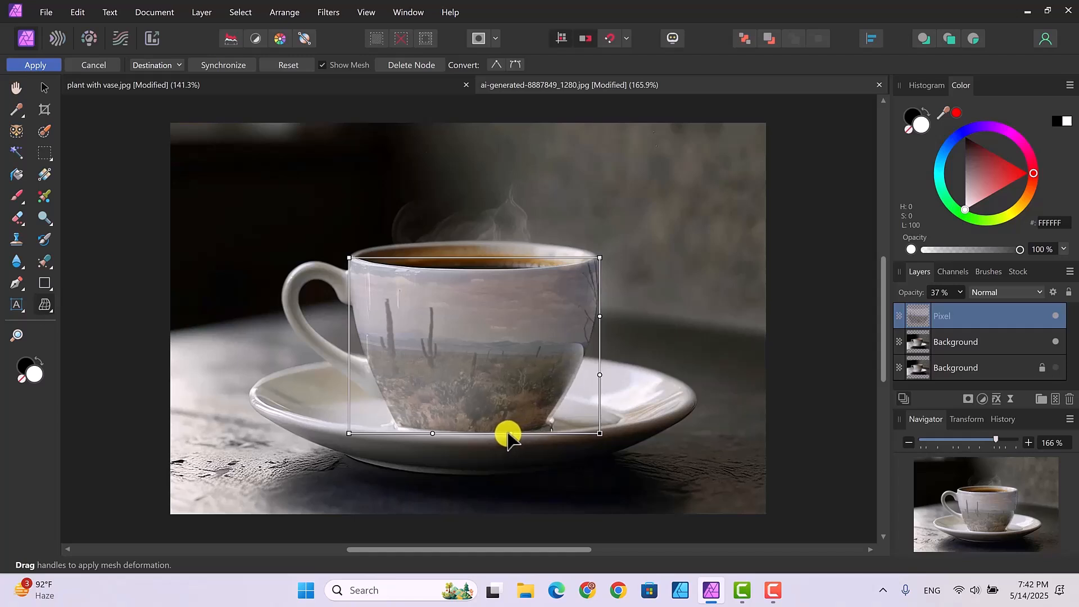
mouse_move(509, 437)
mouse_down()
mouse_move(527, 440)
mouse_move(505, 436)
mouse_up()
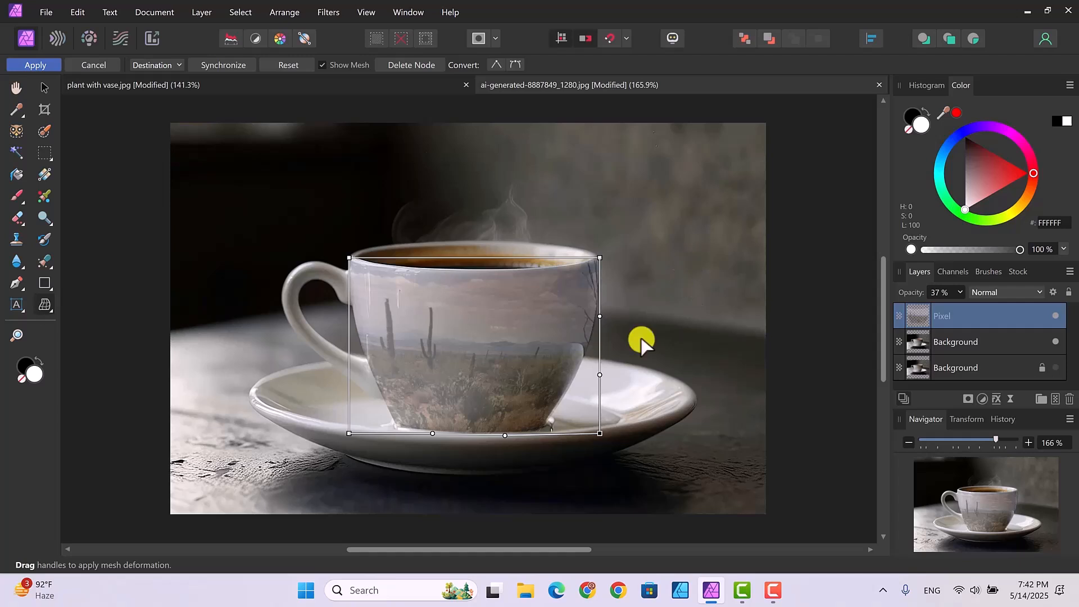
key(h)
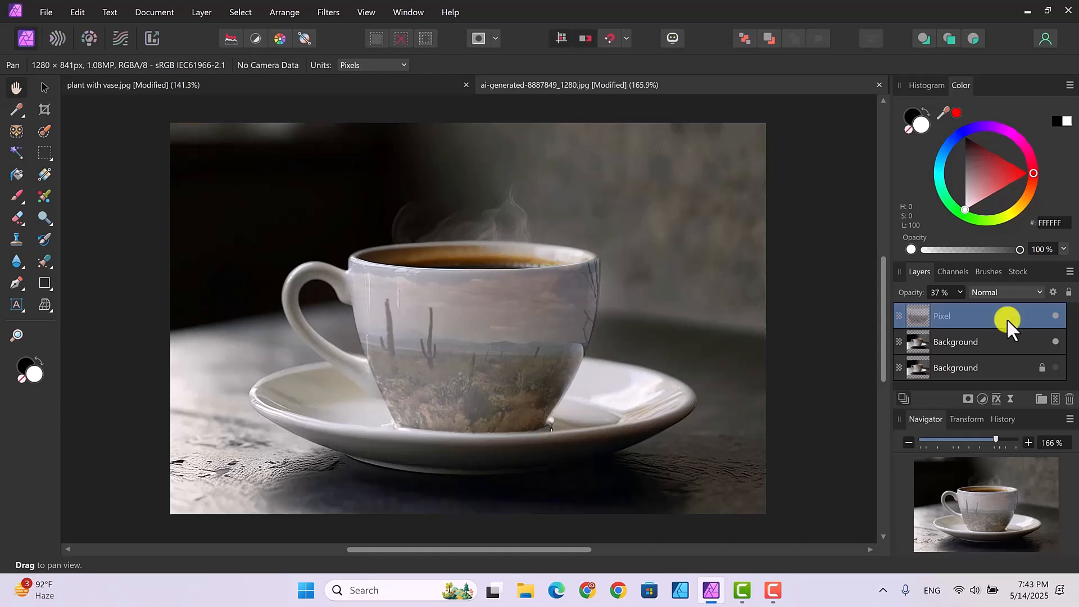
- Raise the desert layer's opacity to 100% and reduce it to 43%
click(959, 291)
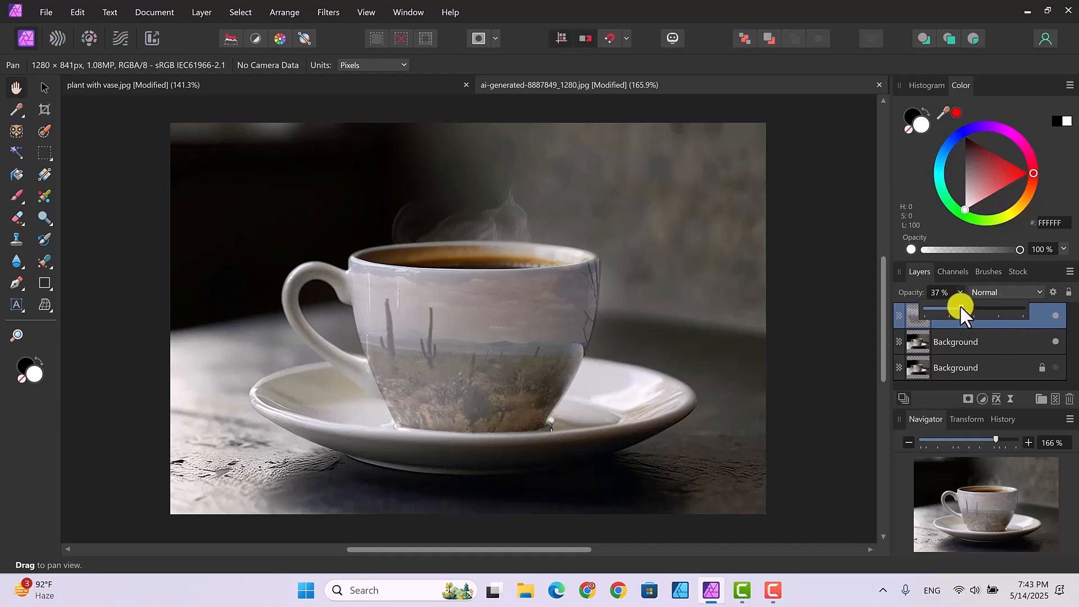
drag(966, 308, 1025, 308)
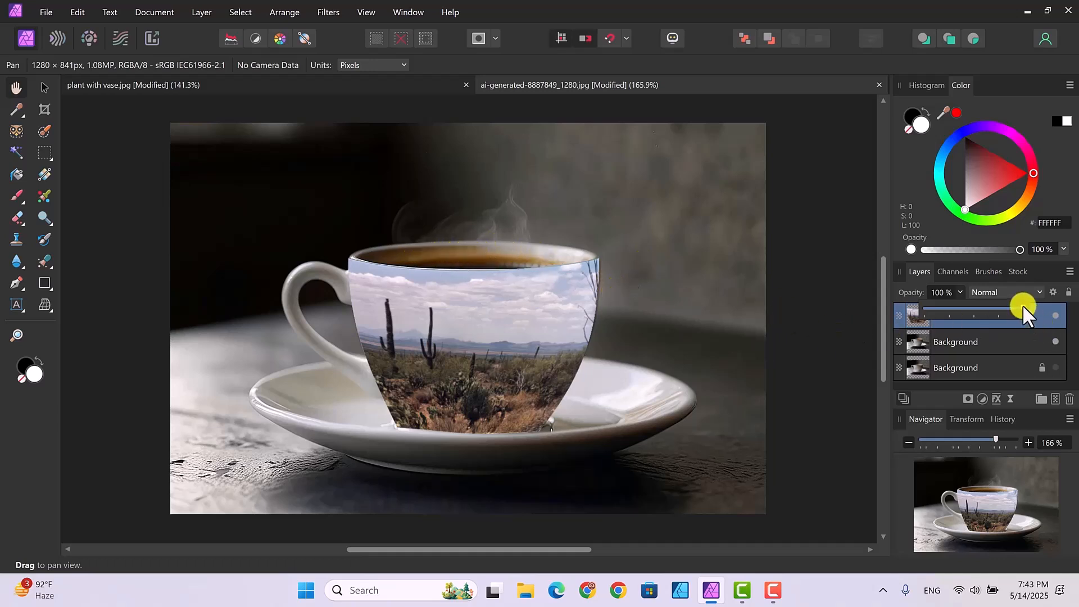
drag(1023, 305, 967, 312)
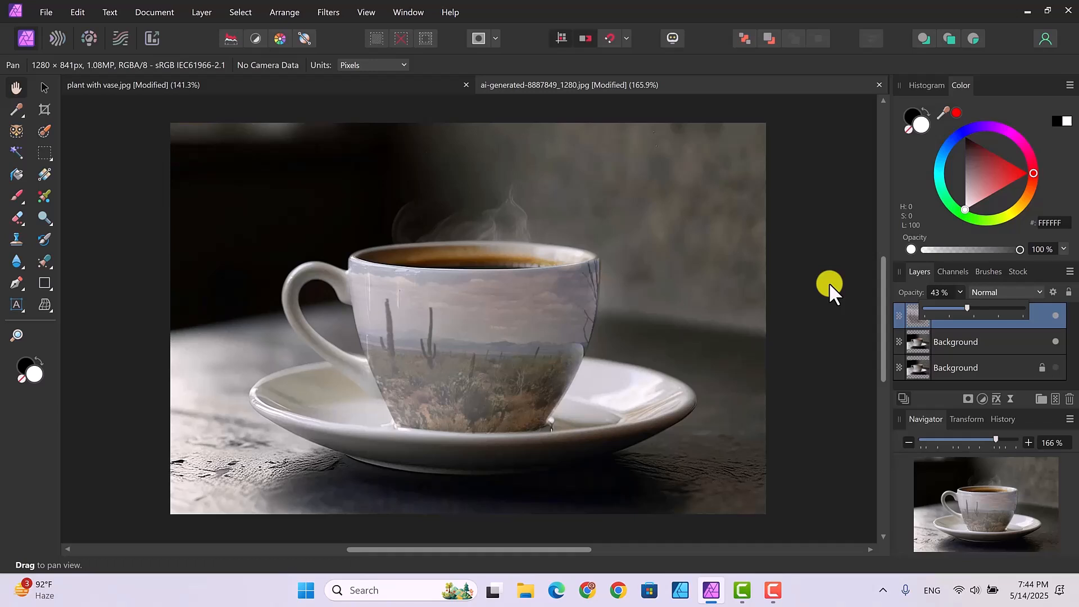
- Change the desert layer's blend mode to Soft Light and set its opacity to 75%
click(1039, 290)
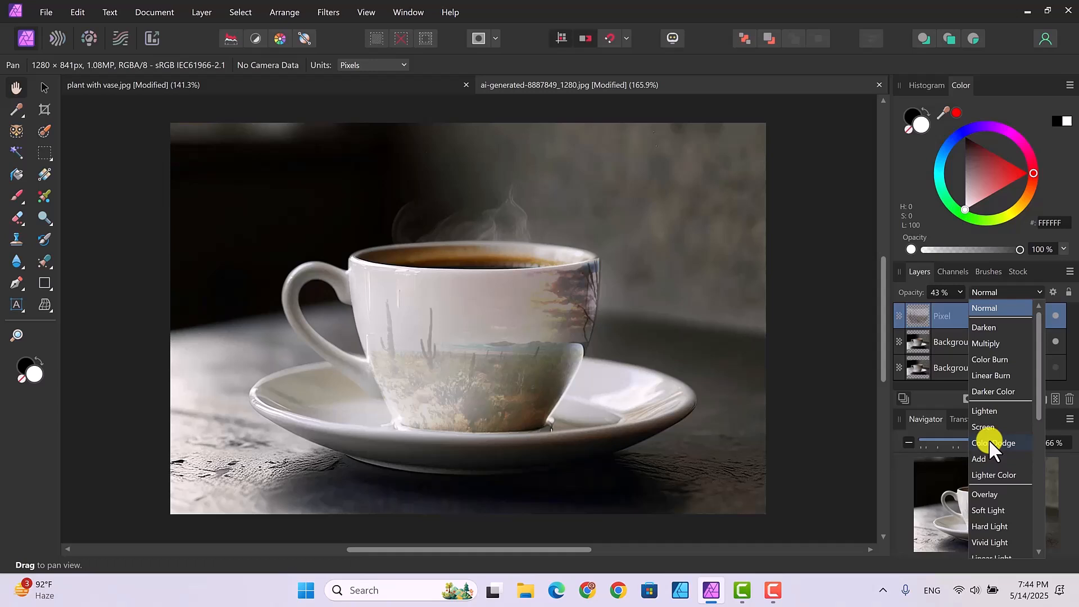
click(992, 509)
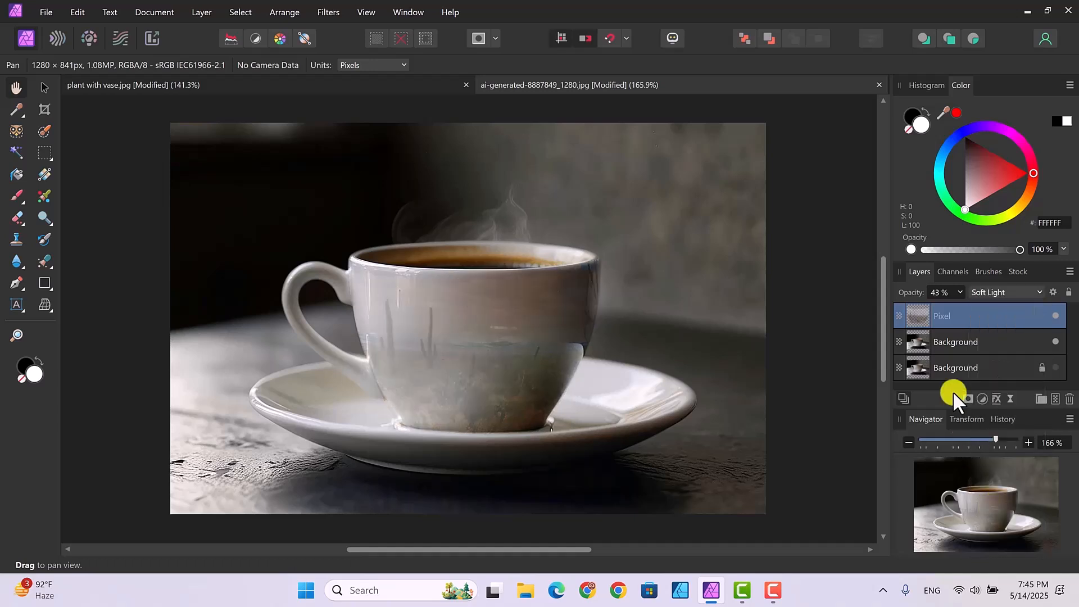
click(960, 292)
drag(960, 307, 1004, 309)
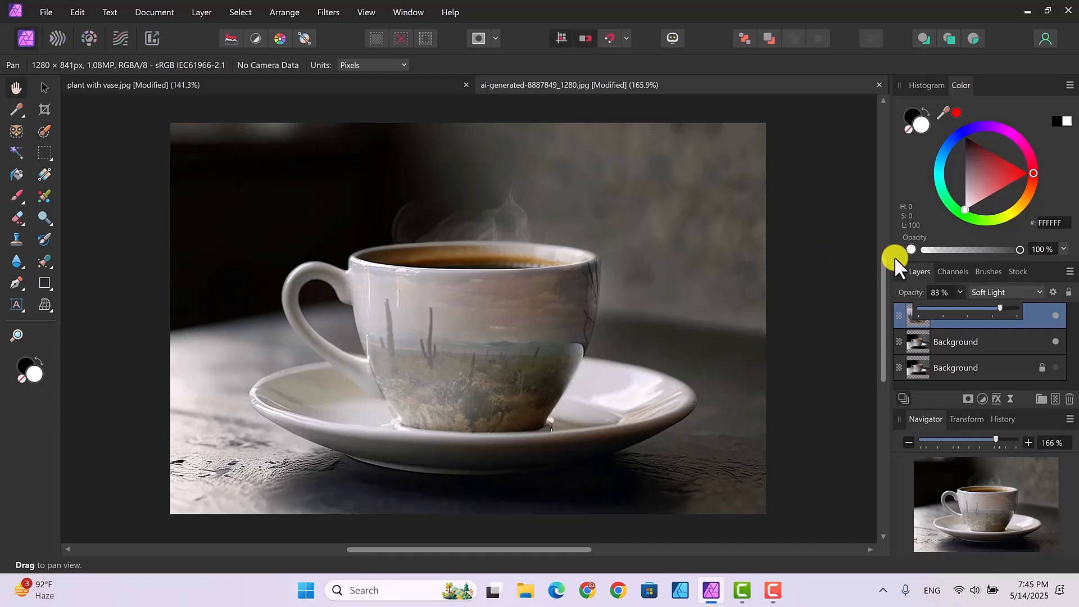
mouse_move(1001, 305)
mouse_down()
mouse_move(980, 309)
mouse_move(993, 311)
mouse_up()
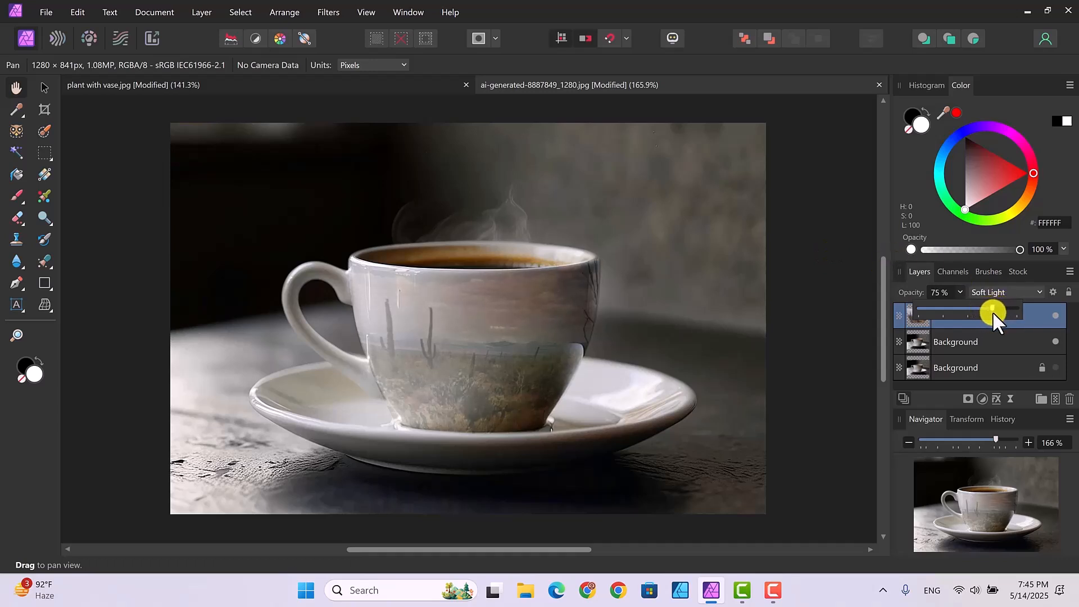